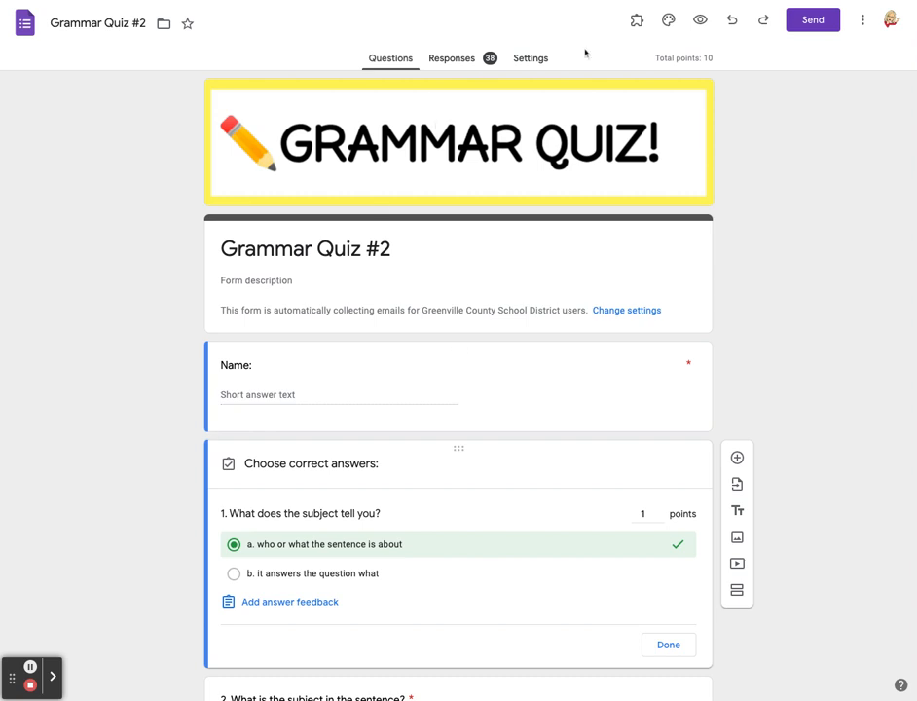
- Review the form's quiz settings for grade release, respondent visibility and default point value, and return to the questions
{"action": "scroll", "coordinate": [149, 462], "scroll_direction": "down", "scroll_amount": 1}
{"action": "scroll", "coordinate": [434, 161], "scroll_direction": "up", "scroll_amount": 1}
{"action": "left_click", "coordinate": [522, 60]}
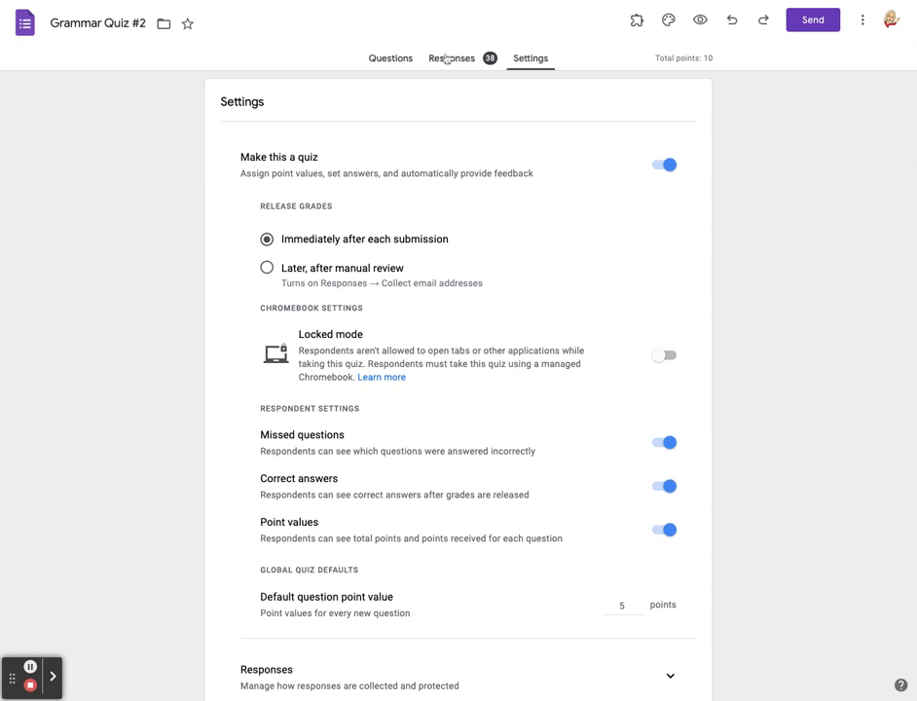
{"action": "left_click", "coordinate": [368, 58]}
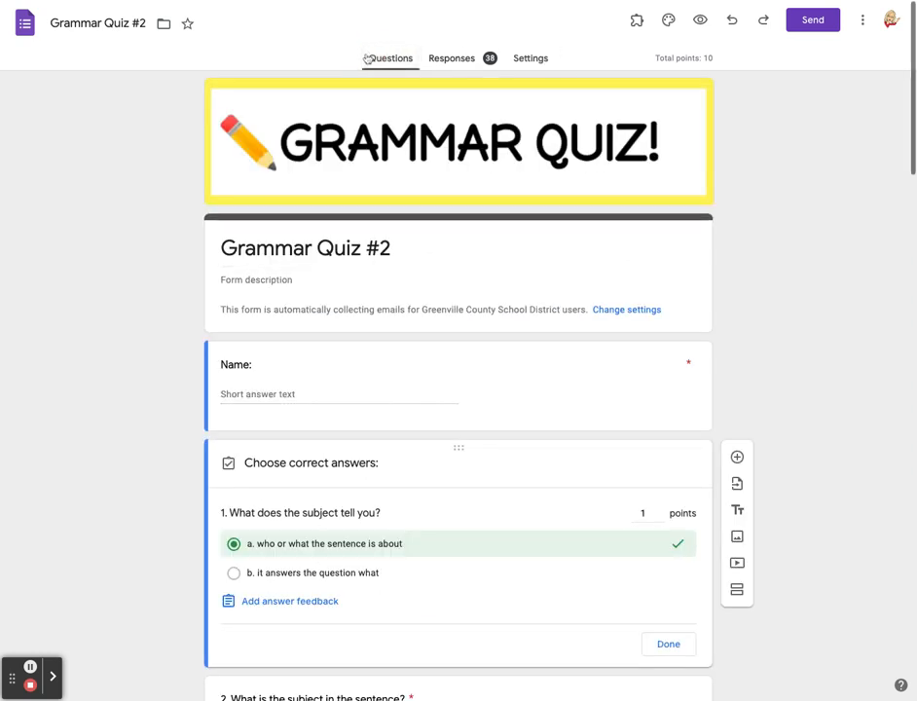
- Open question 1's answer key and view the feedback entry for incorrect and correct answers, leaving without adding any
{"action": "scroll", "coordinate": [246, 484], "scroll_direction": "down", "scroll_amount": 2}
{"action": "scroll", "coordinate": [246, 470], "scroll_direction": "down", "scroll_amount": 1}
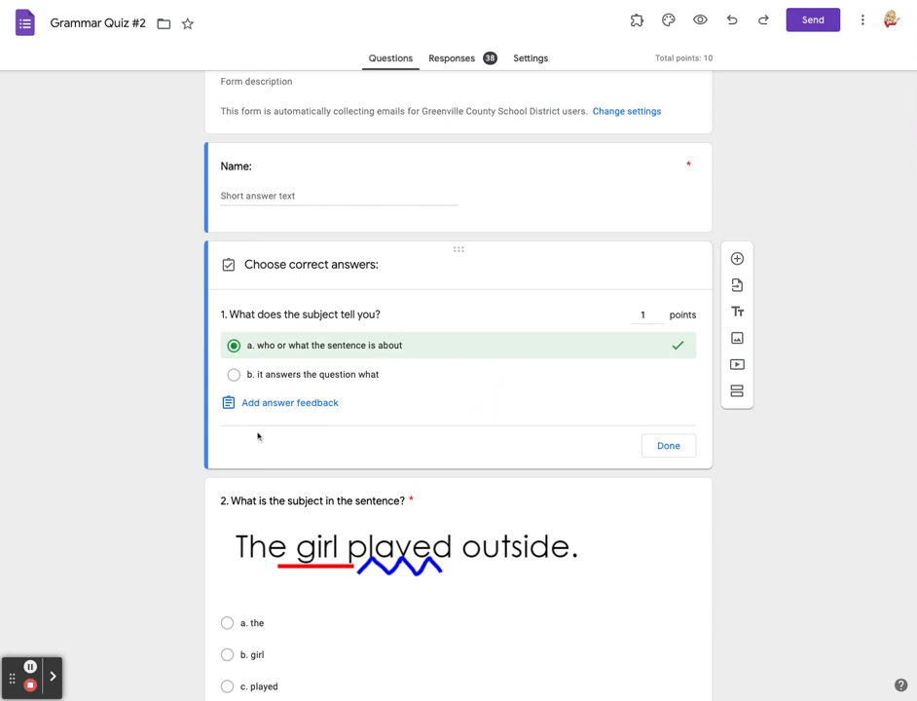
{"action": "left_click", "coordinate": [655, 453]}
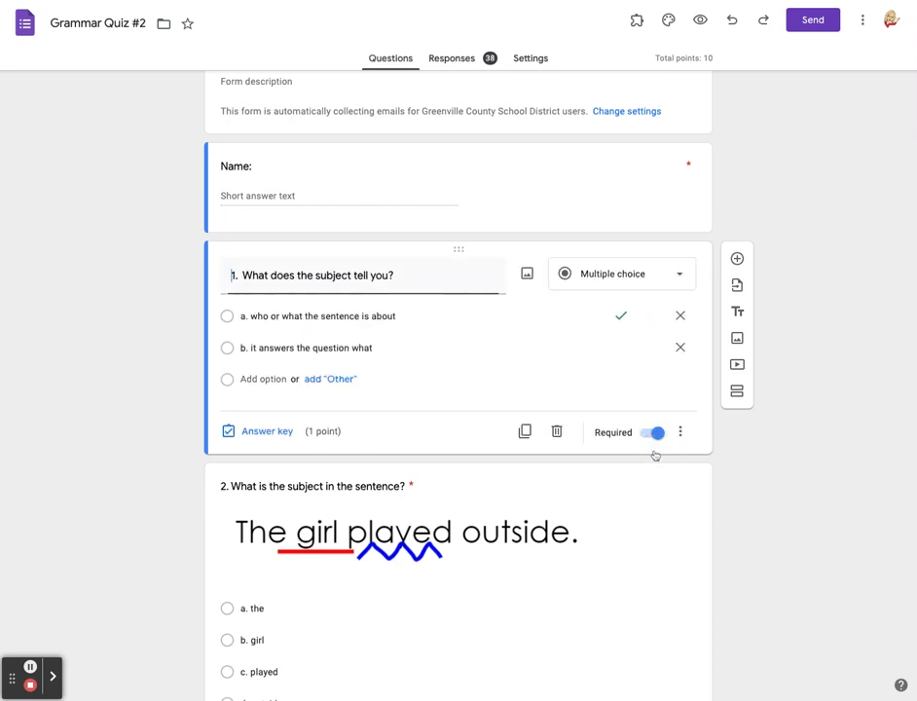
{"action": "left_click", "coordinate": [262, 438]}
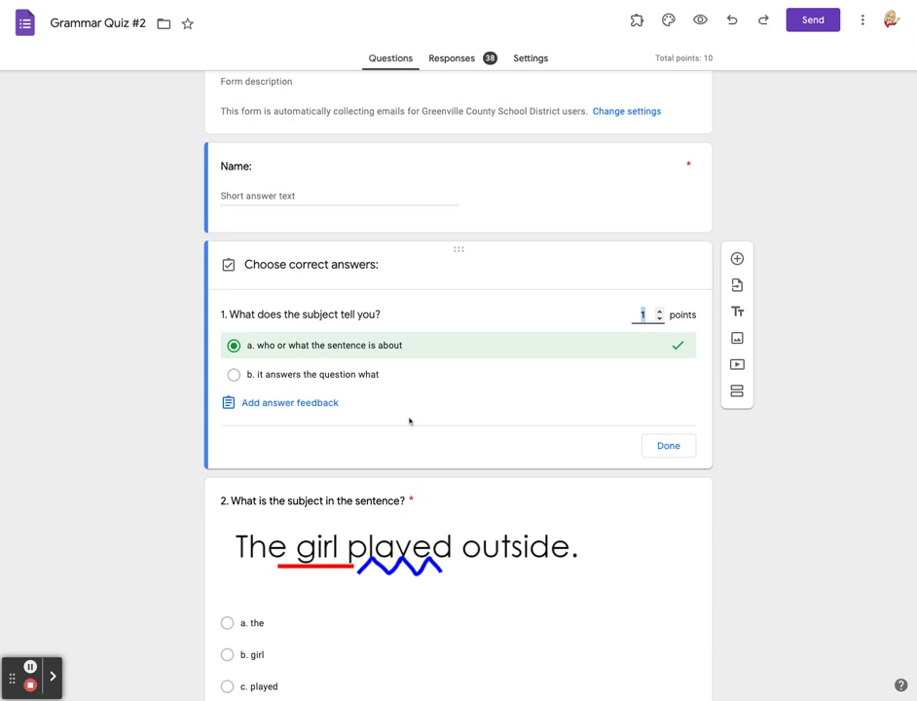
{"action": "left_click", "coordinate": [312, 406]}
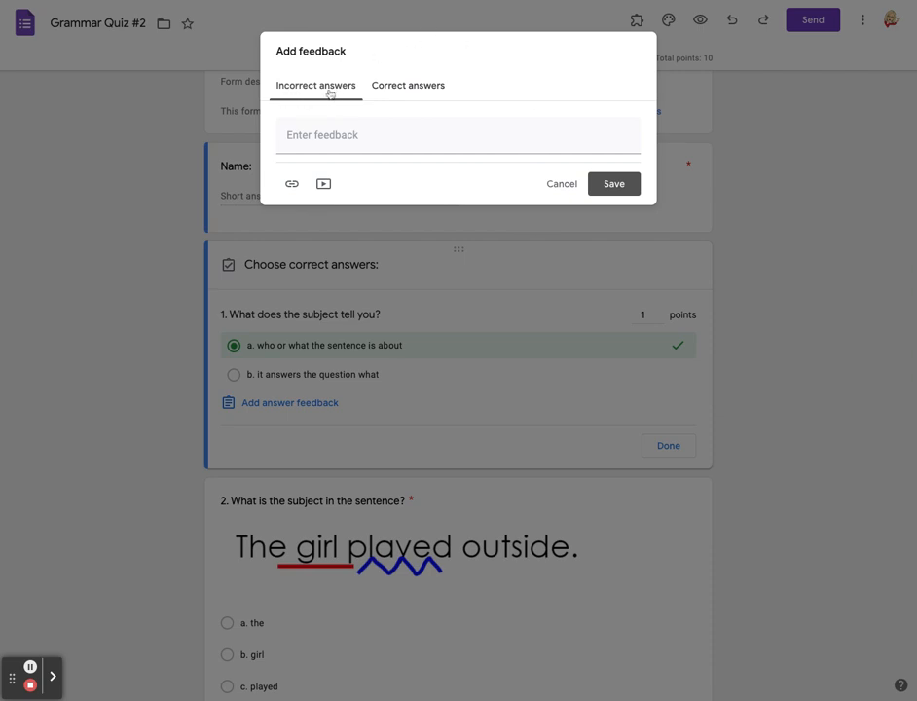
{"action": "left_click", "coordinate": [414, 90]}
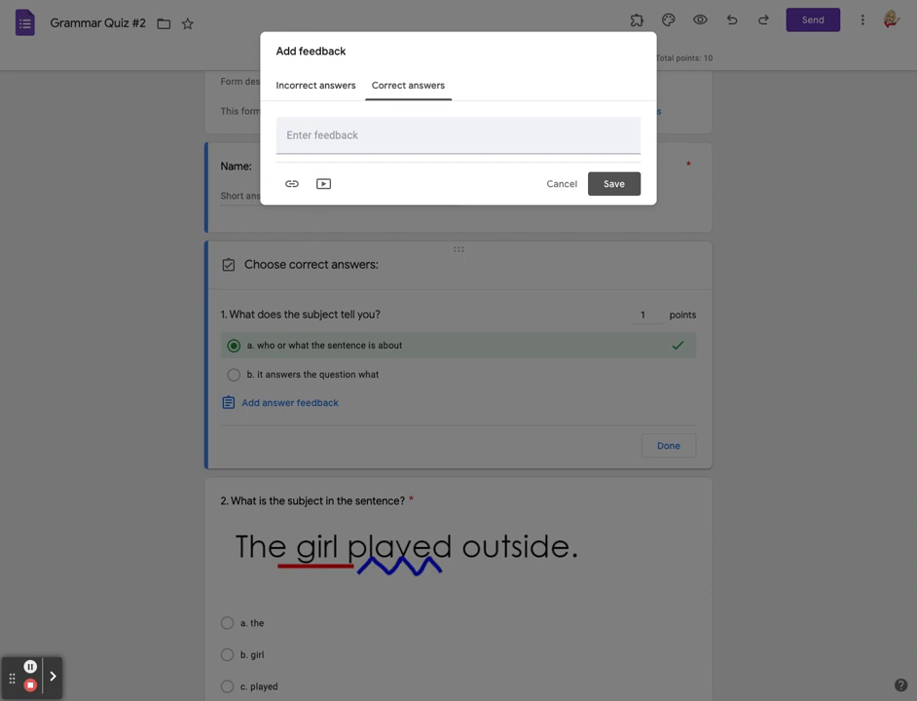
{"action": "left_click", "coordinate": [342, 88]}
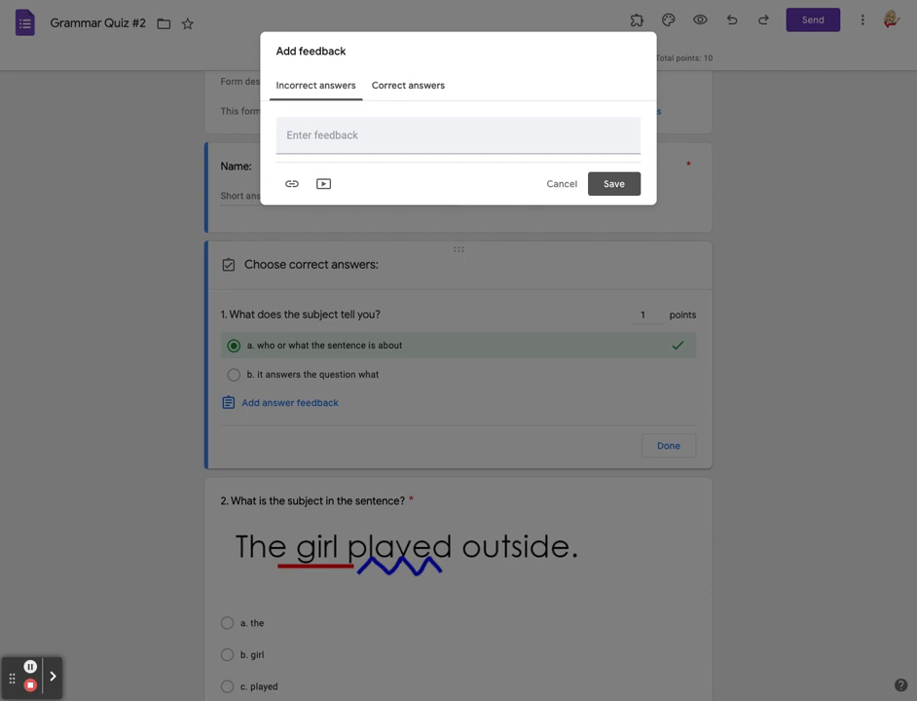
{"action": "left_click", "coordinate": [562, 184]}
- Check the grade release options in the quiz settings and glance at the response summary before returning to the questions
{"action": "left_click", "coordinate": [529, 58]}
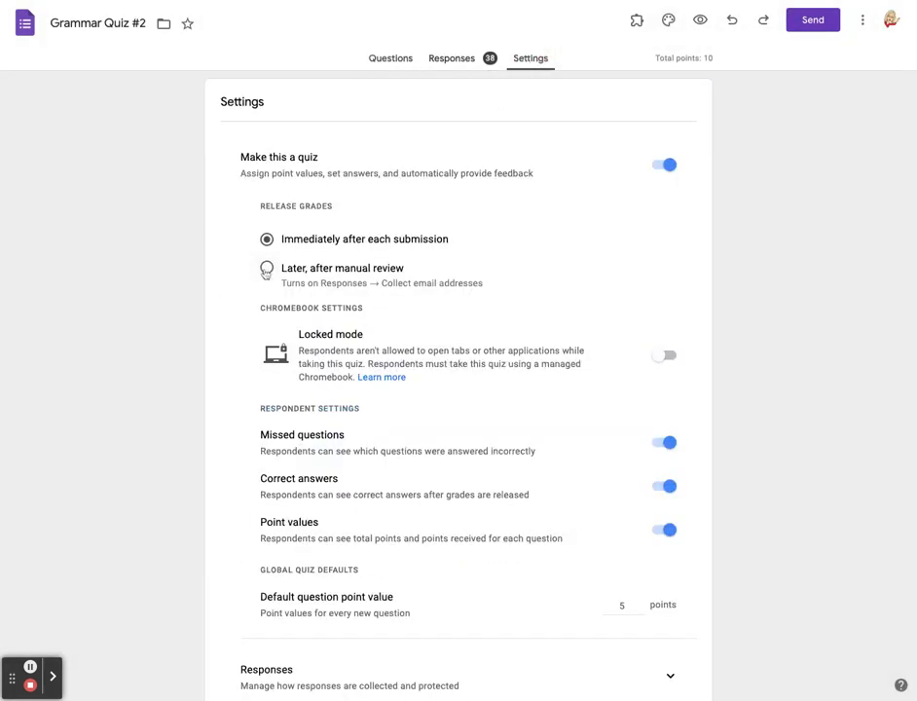
{"action": "left_click", "coordinate": [451, 58]}
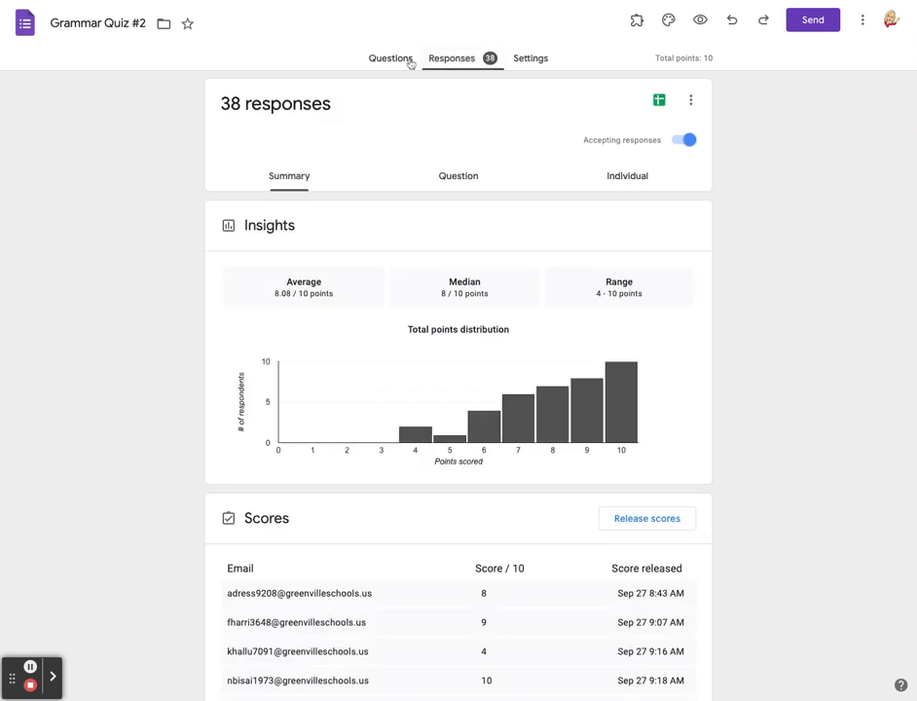
{"action": "left_click", "coordinate": [401, 61]}
- Explore the link and YouTube video options in question 1's incorrect-answer feedback, and cancel without saving
{"action": "scroll", "coordinate": [403, 521], "scroll_direction": "down", "scroll_amount": 2}
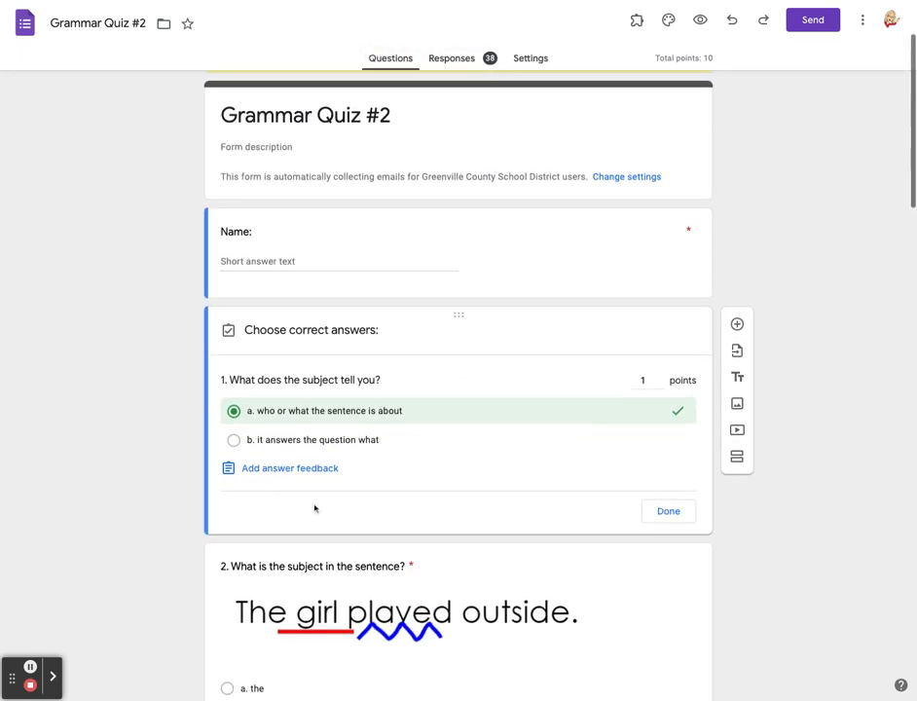
{"action": "left_click", "coordinate": [268, 470]}
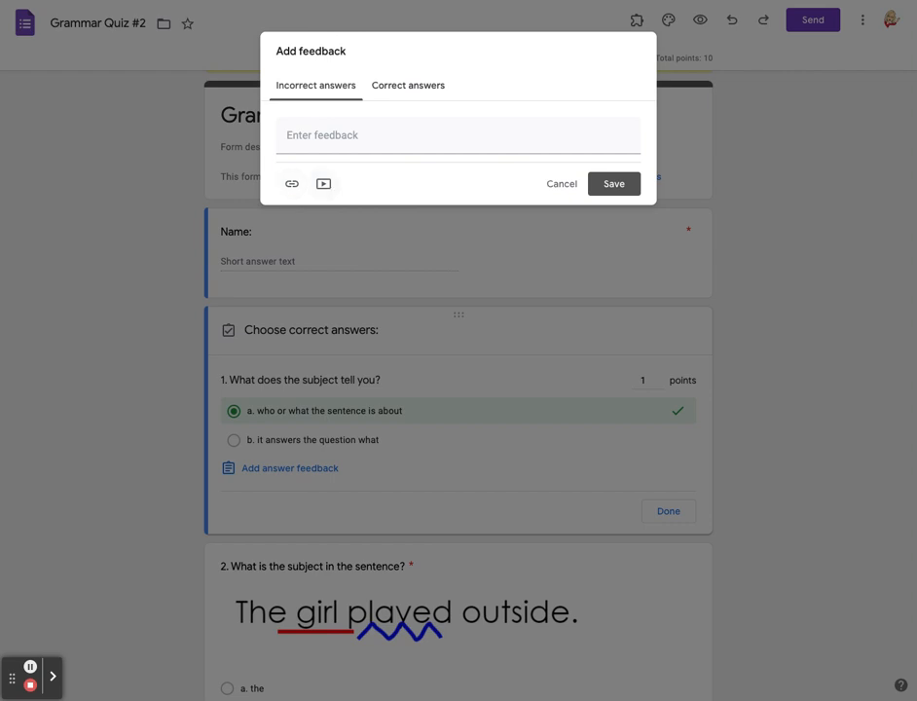
{"action": "left_click", "coordinate": [289, 185]}
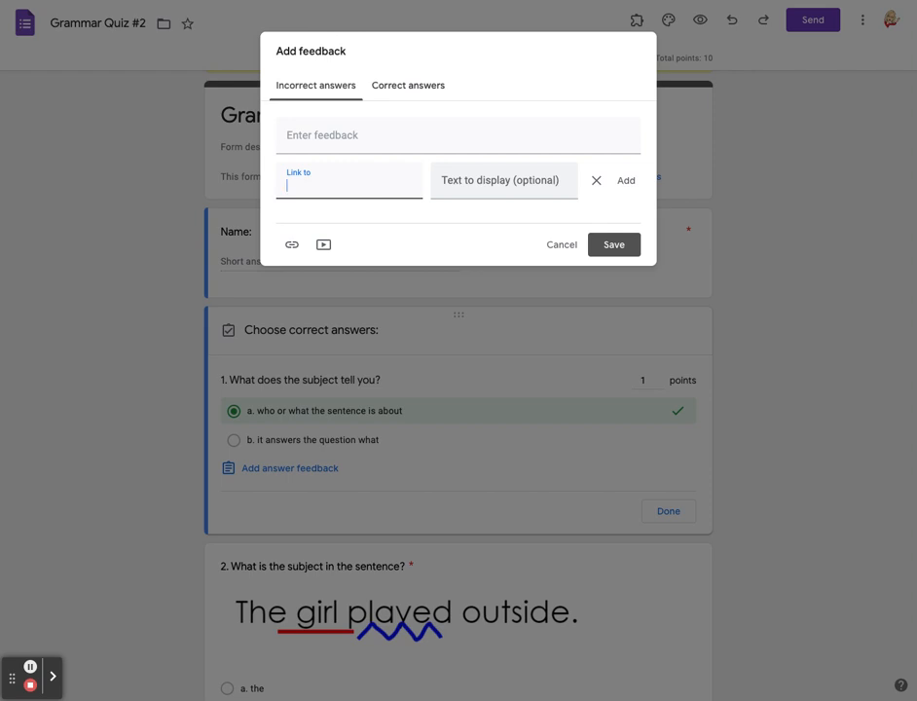
{"action": "left_click", "coordinate": [632, 187]}
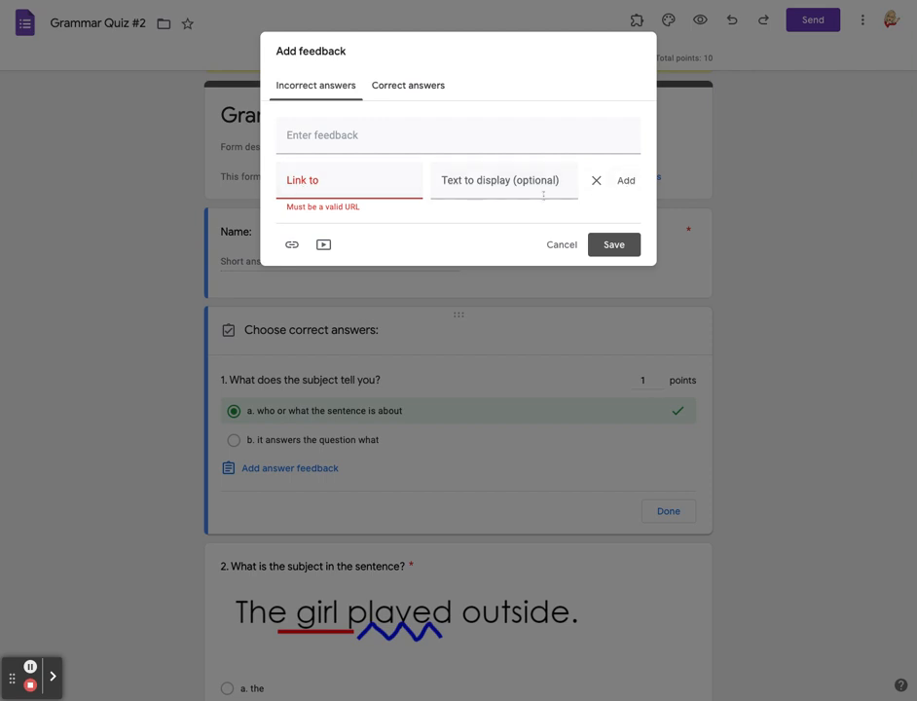
{"action": "left_click", "coordinate": [324, 244]}
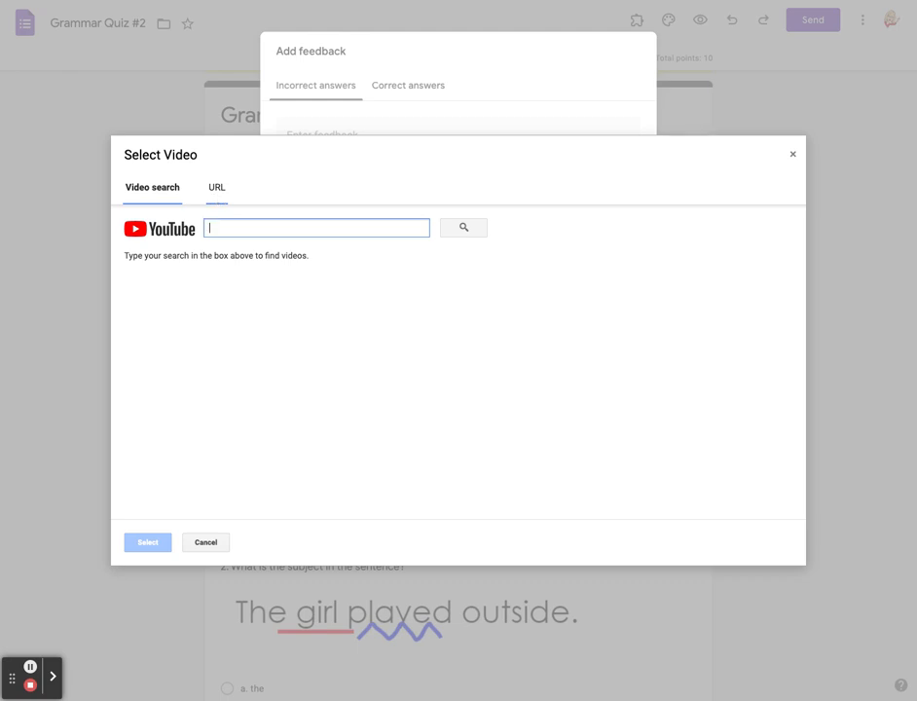
{"action": "left_click", "coordinate": [206, 543]}
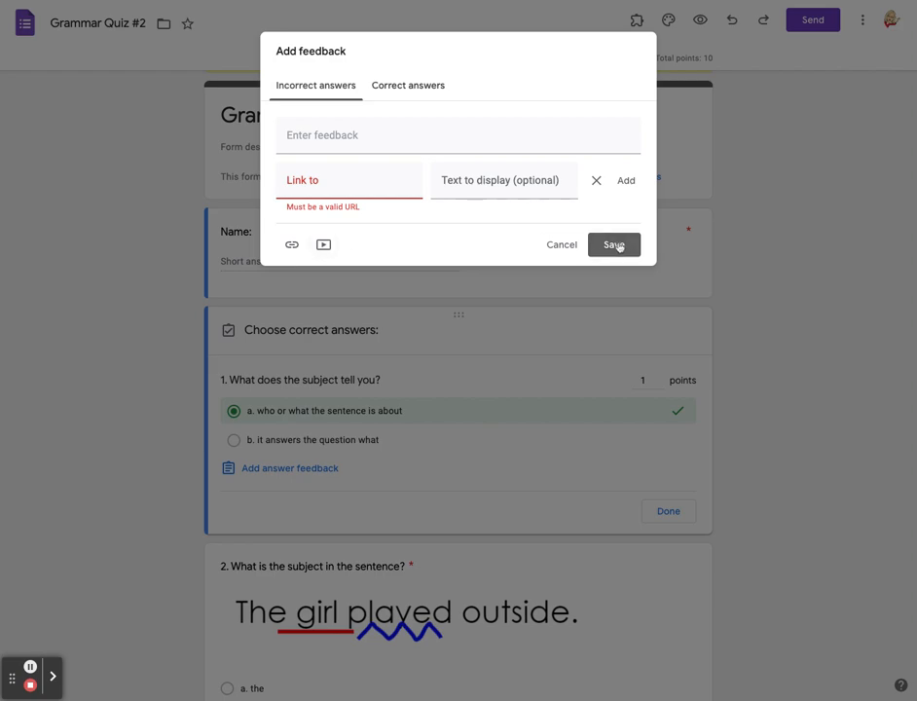
{"action": "left_click", "coordinate": [561, 244]}
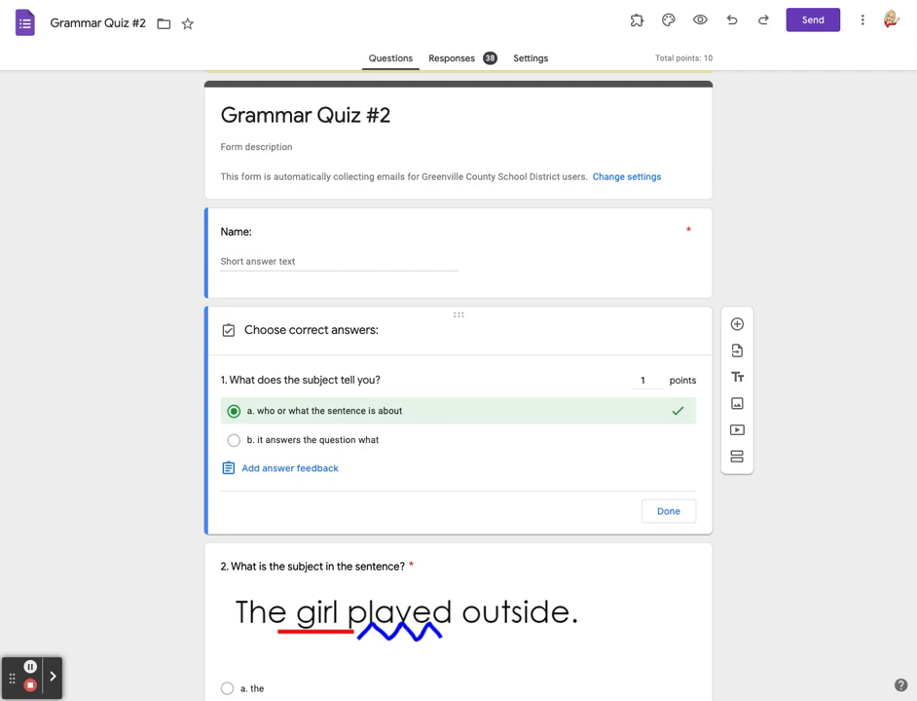
- Reopen question 1's answer feedback to compare the correct and incorrect answer entries, cancel it and close the answer key
{"action": "left_click", "coordinate": [263, 471]}
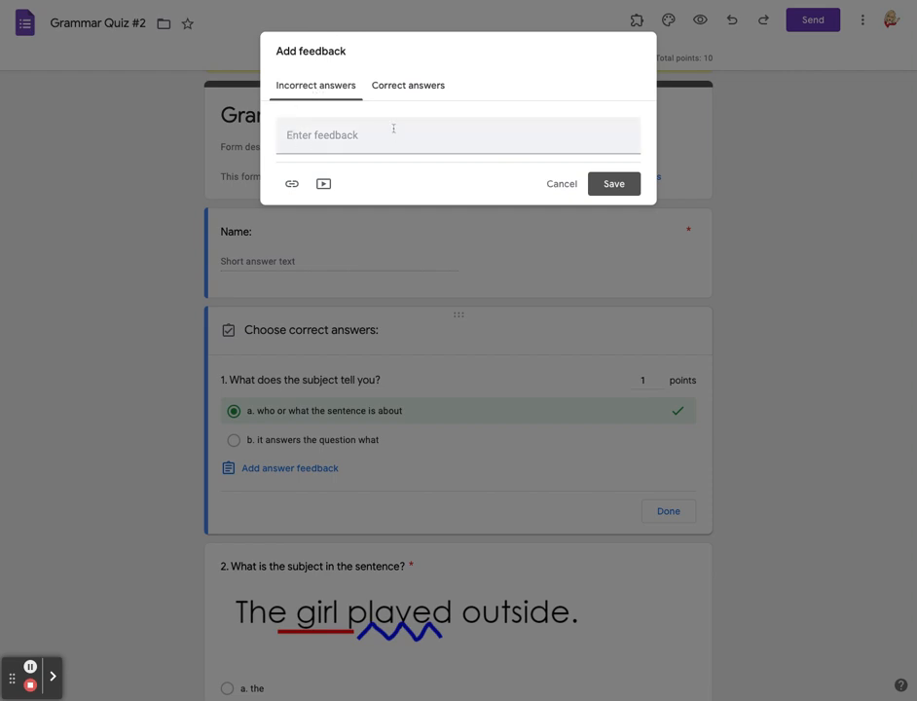
{"action": "left_click", "coordinate": [381, 86]}
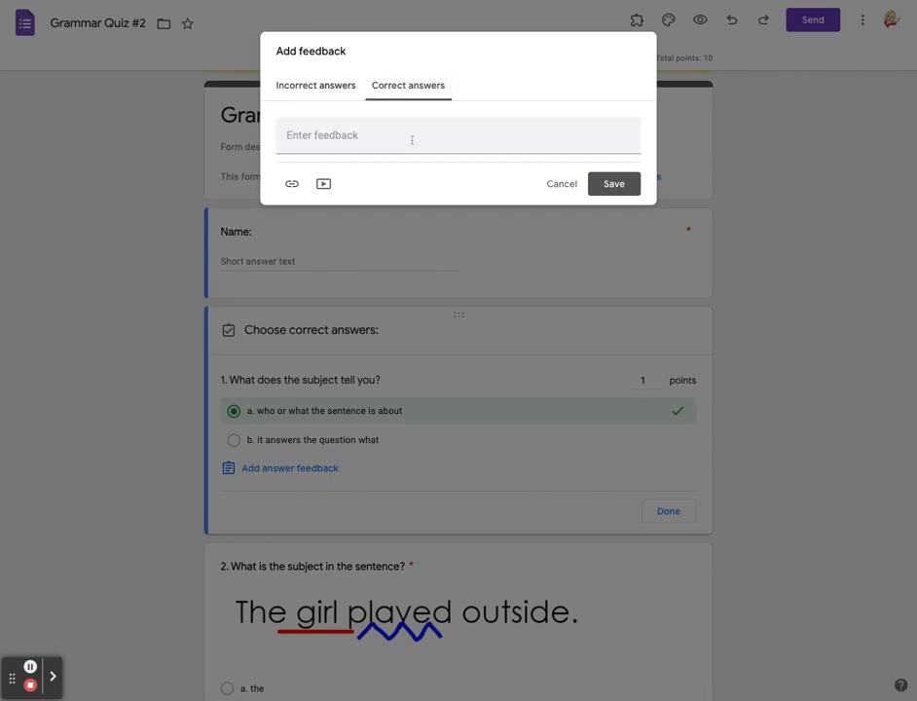
{"action": "left_click", "coordinate": [329, 84]}
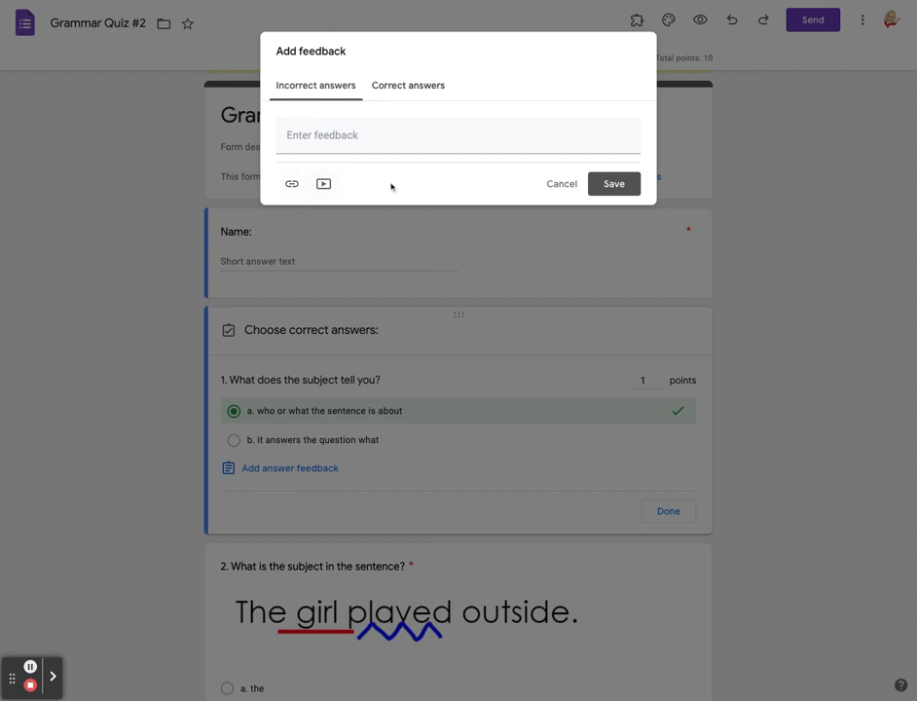
{"action": "left_click", "coordinate": [563, 185]}
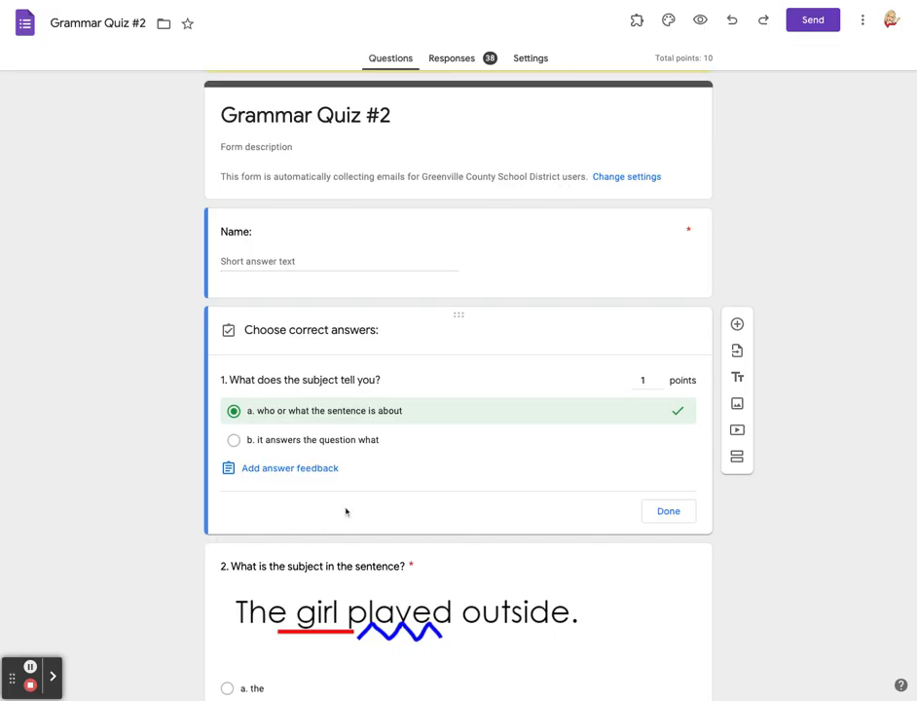
{"action": "left_click", "coordinate": [662, 513]}
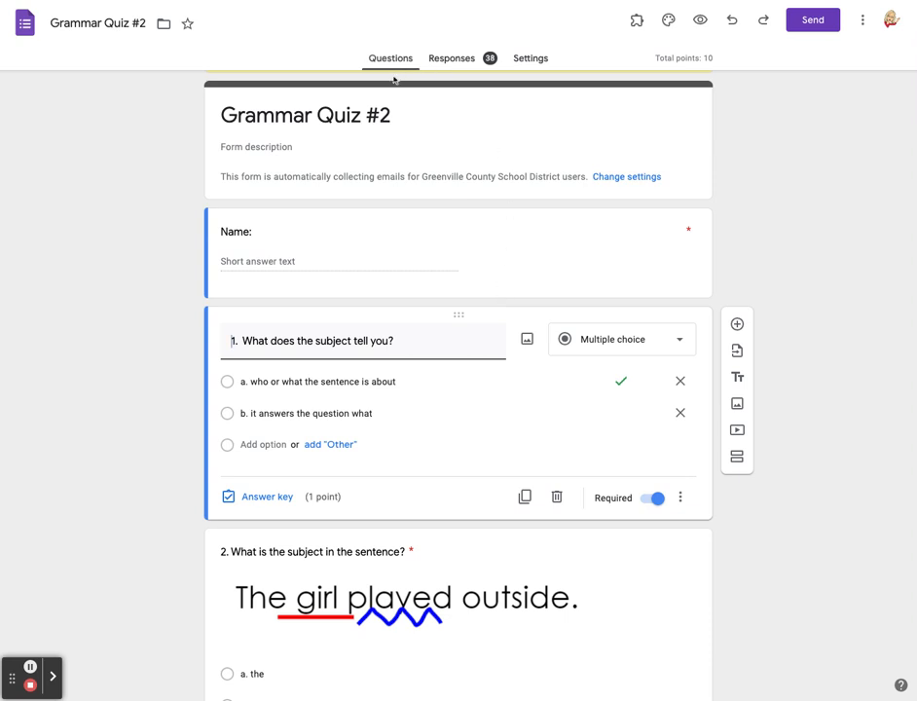
- Examine the quiz insights in the response summary, checking the respondent counts in the total points distribution chart
{"action": "left_click", "coordinate": [451, 58]}
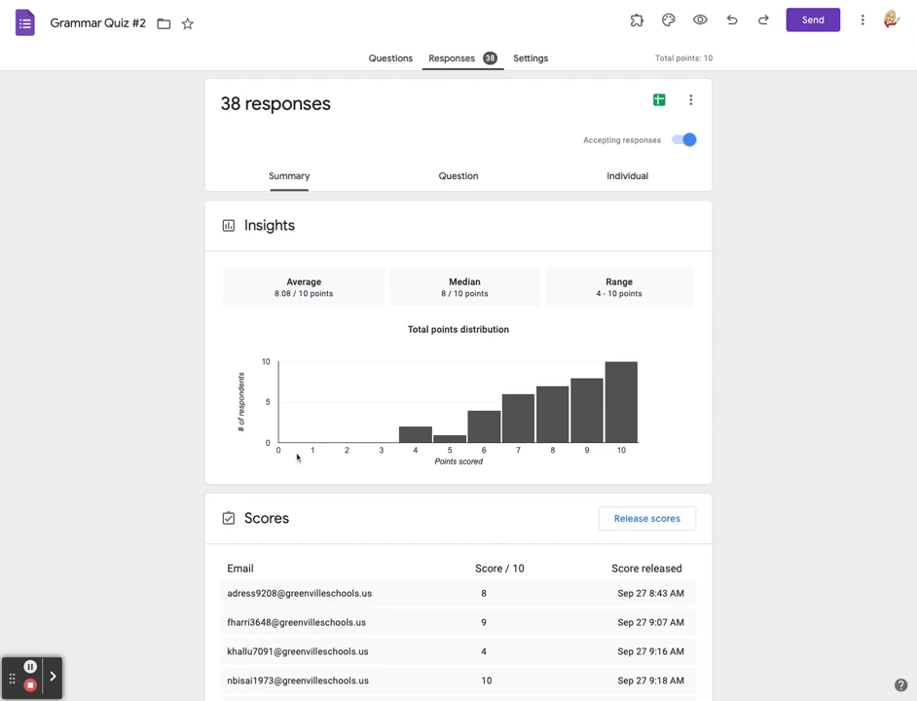
{"action": "mouse_move", "coordinate": [628, 409]}
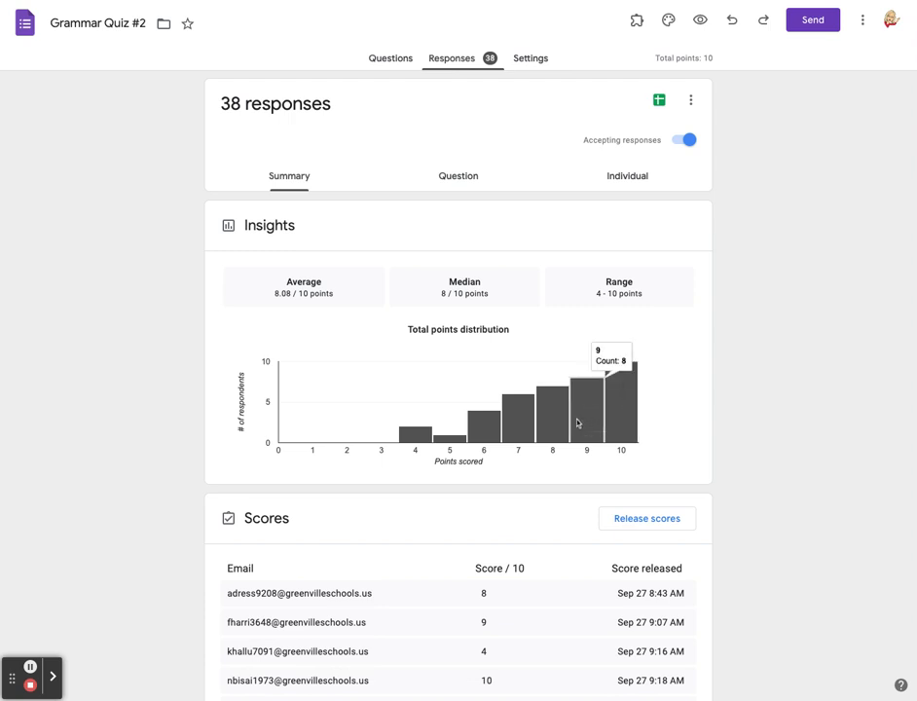
{"action": "mouse_move", "coordinate": [559, 425]}
{"action": "mouse_move", "coordinate": [455, 444]}
{"action": "mouse_move", "coordinate": [411, 439]}
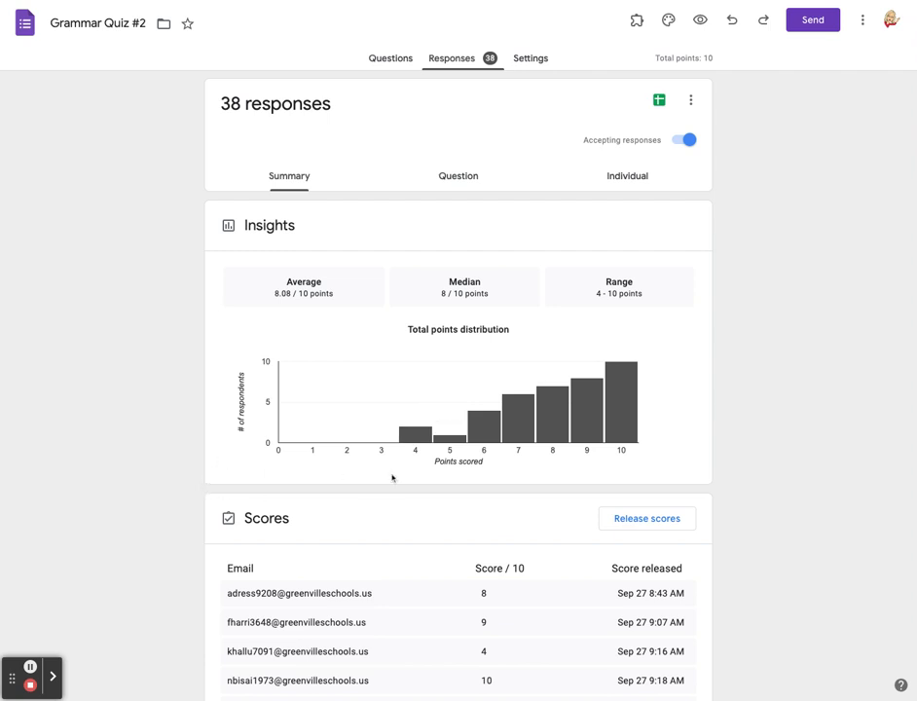
- Read through the full list of respondents' scores and release times, down to the Name chart
{"action": "scroll", "coordinate": [390, 477], "scroll_direction": "down", "scroll_amount": 2}
{"action": "scroll", "coordinate": [392, 477], "scroll_direction": "down", "scroll_amount": 2}
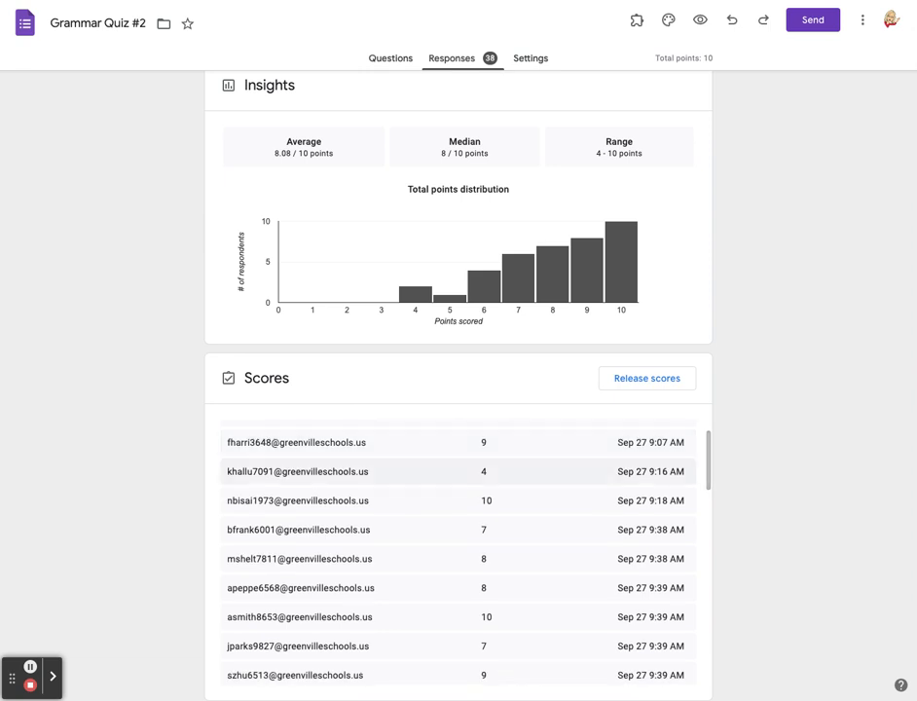
{"action": "scroll", "coordinate": [146, 531], "scroll_direction": "down", "scroll_amount": 2}
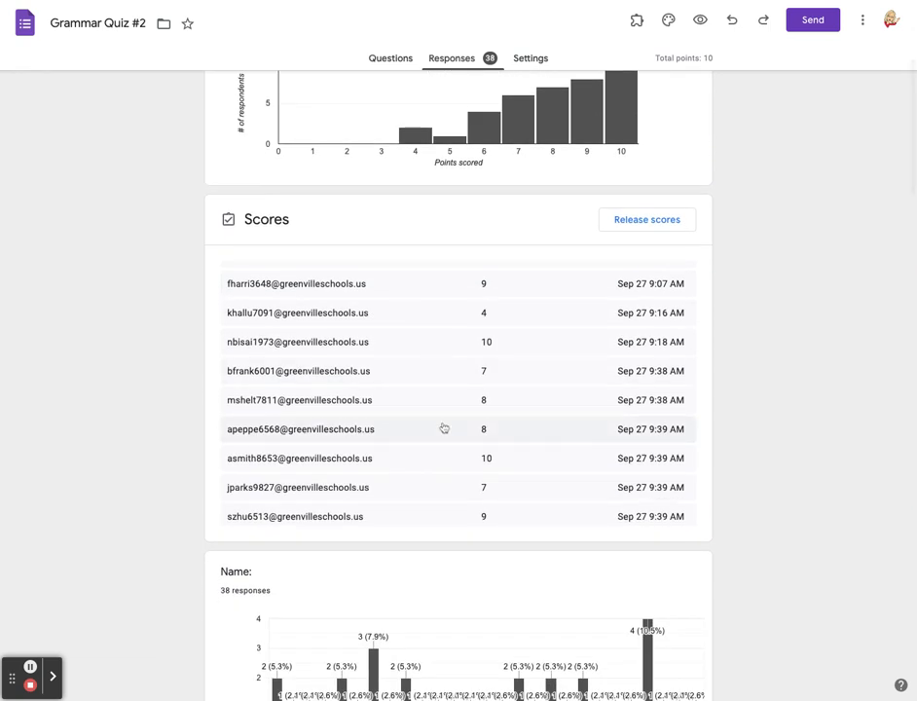
{"action": "scroll", "coordinate": [444, 429], "scroll_direction": "down", "scroll_amount": 3}
{"action": "scroll", "coordinate": [444, 428], "scroll_direction": "down", "scroll_amount": 4}
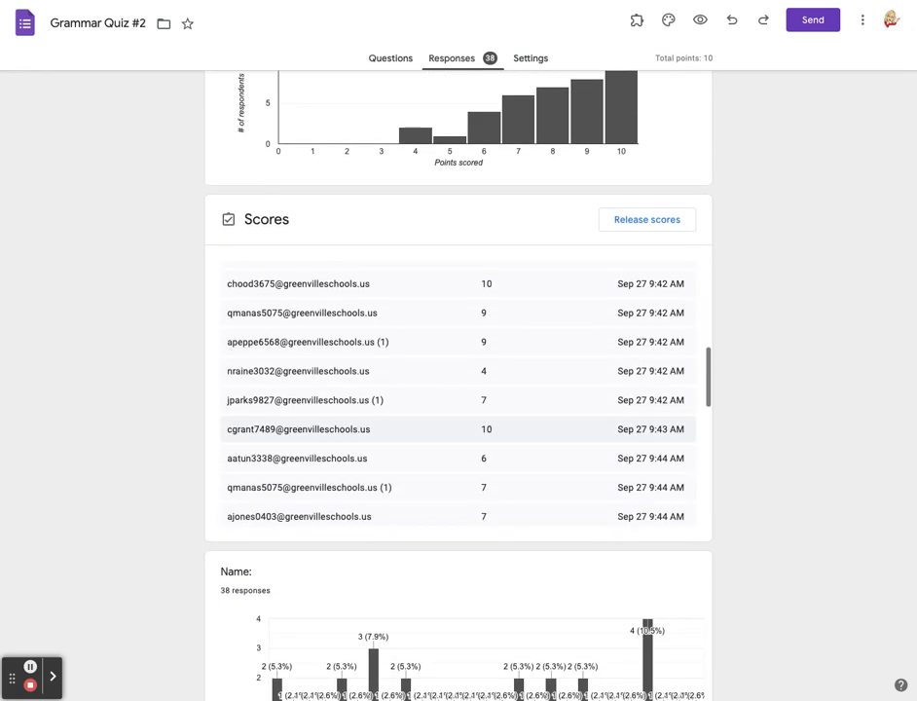
{"action": "scroll", "coordinate": [224, 523], "scroll_direction": "down", "scroll_amount": 3}
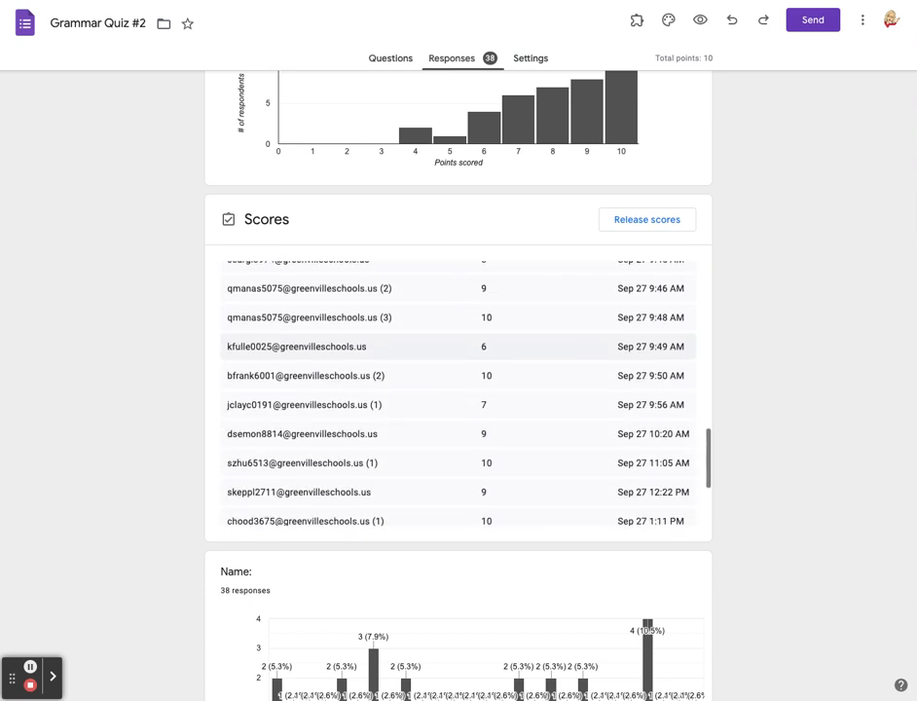
{"action": "scroll", "coordinate": [224, 523], "scroll_direction": "down", "scroll_amount": 4}
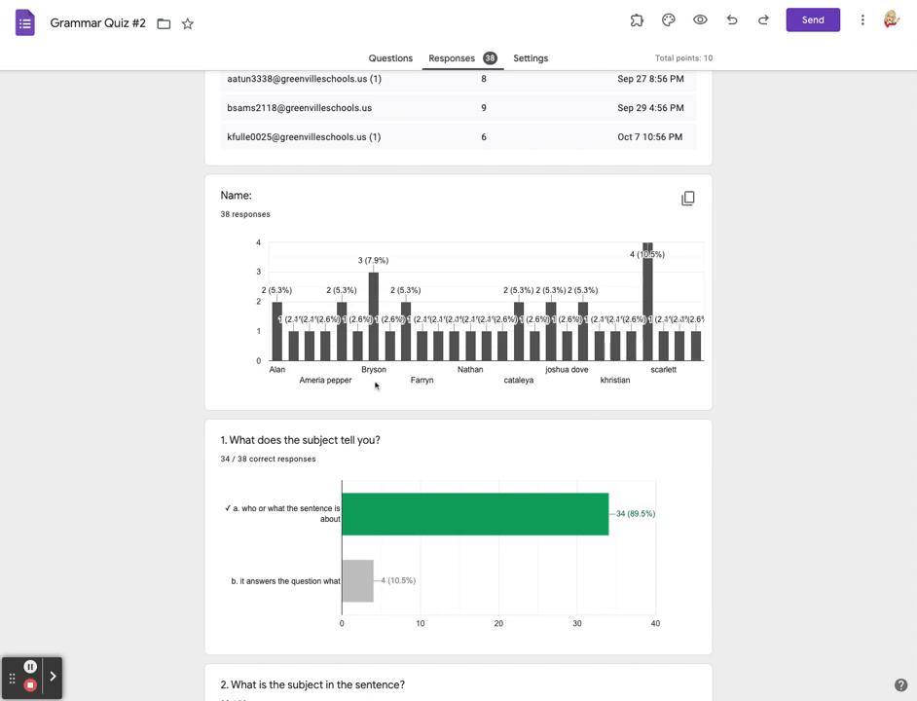
- Examine the per-question answer charts in the response summary to compare correct and incorrect responses
{"action": "scroll", "coordinate": [168, 483], "scroll_direction": "down", "scroll_amount": 1}
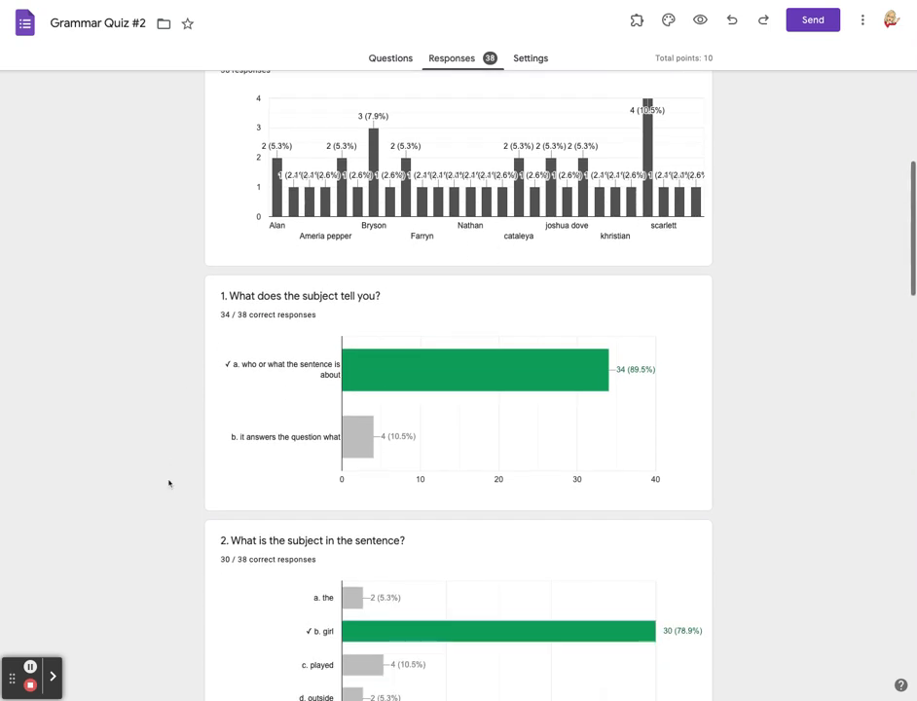
{"action": "scroll", "coordinate": [168, 483], "scroll_direction": "down", "scroll_amount": 2}
{"action": "scroll", "coordinate": [458, 389], "scroll_direction": "down", "scroll_amount": 1}
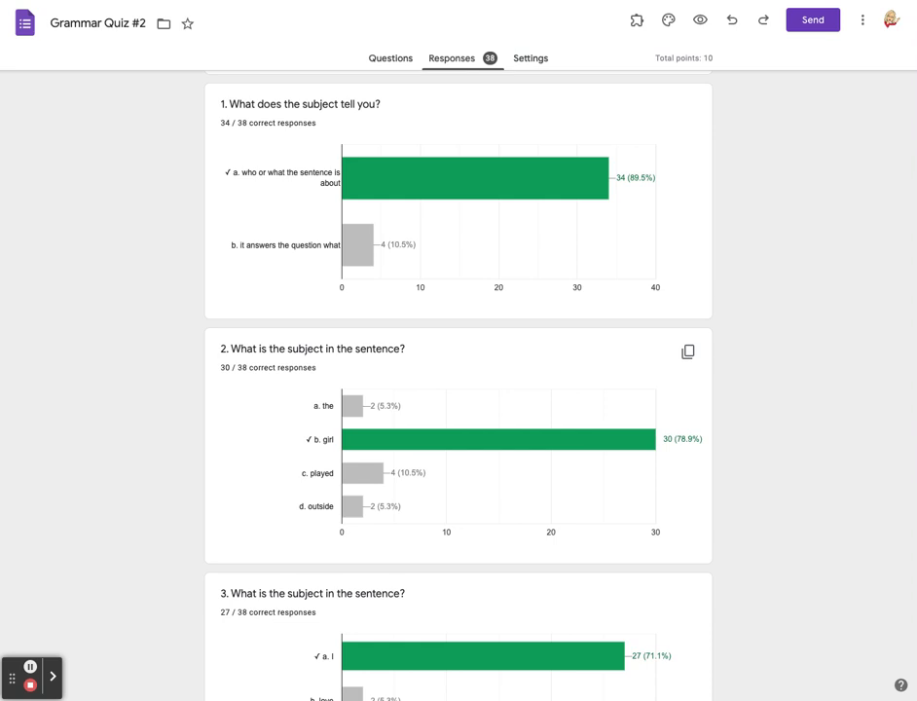
{"action": "scroll", "coordinate": [458, 389], "scroll_direction": "down", "scroll_amount": 8}
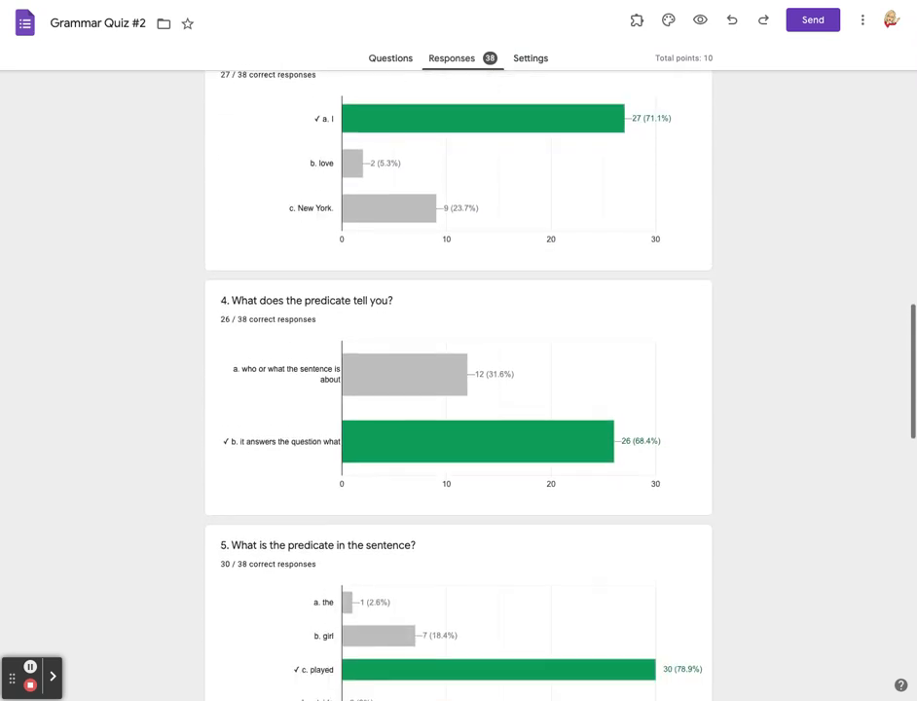
{"action": "scroll", "coordinate": [458, 389], "scroll_direction": "down", "scroll_amount": 6}
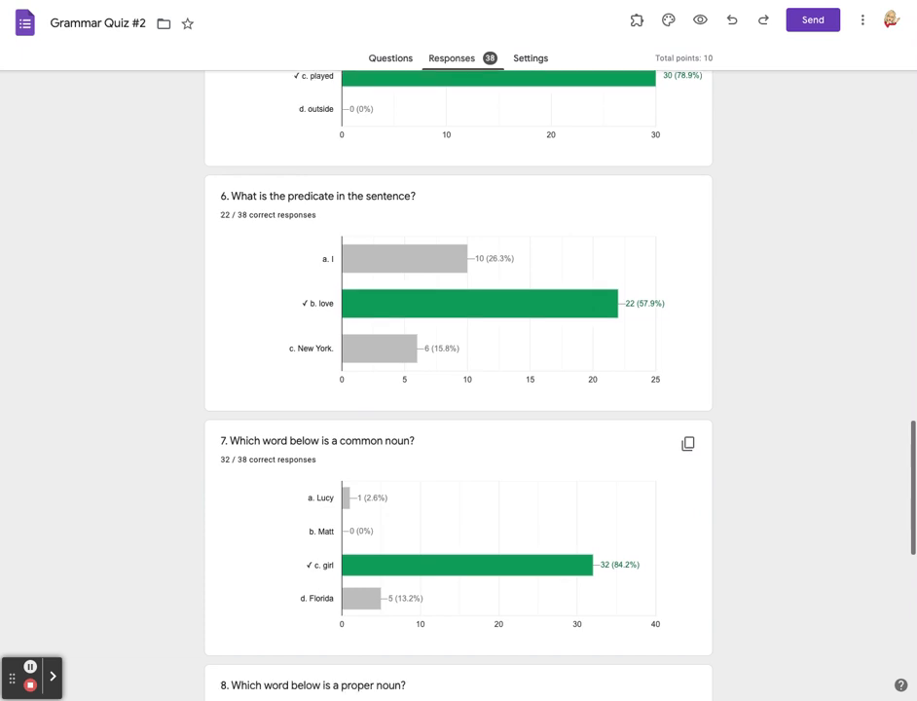
{"action": "scroll", "coordinate": [458, 389], "scroll_direction": "down", "scroll_amount": 5}
{"action": "scroll", "coordinate": [459, 390], "scroll_direction": "up", "scroll_amount": 2}
{"action": "scroll", "coordinate": [305, 449], "scroll_direction": "up", "scroll_amount": 7}
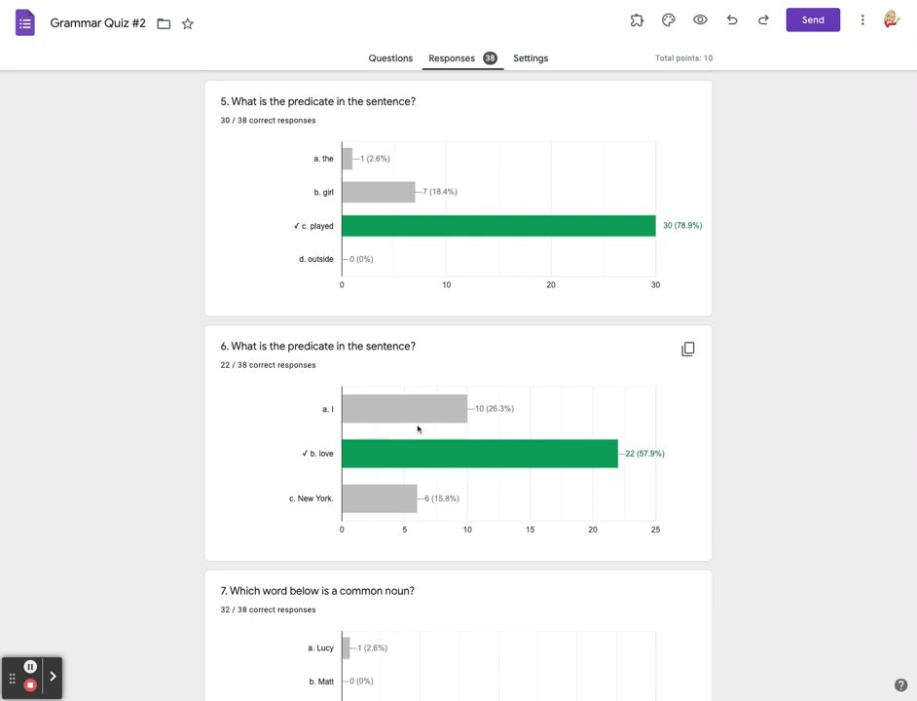
- Examine the wrong-answer counts in question 6's chart, and review the earlier question charts back up to the quiz insights
{"action": "mouse_move", "coordinate": [469, 421]}
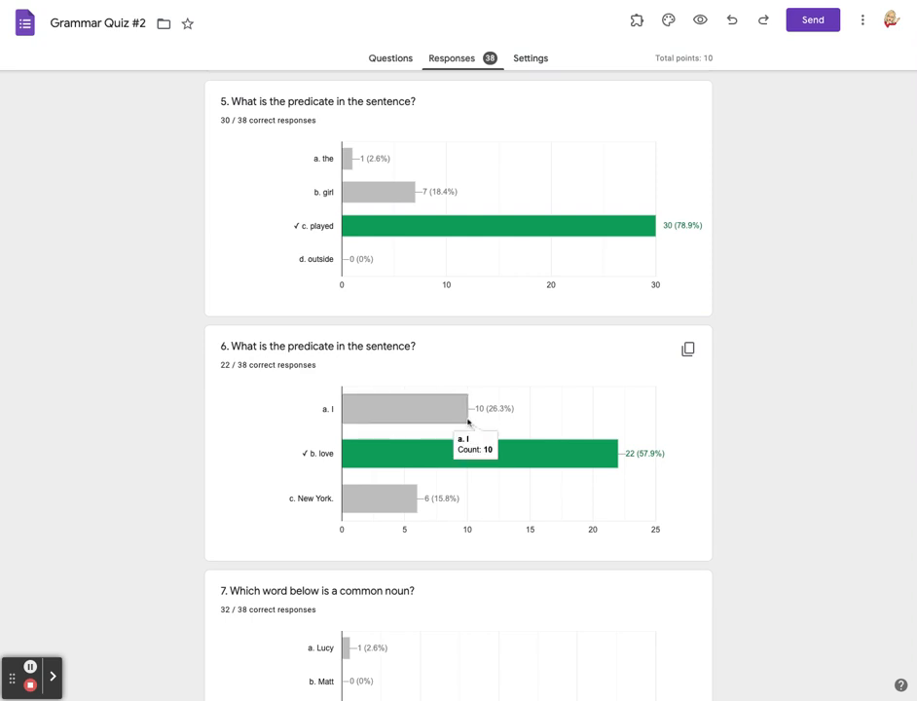
{"action": "mouse_move", "coordinate": [364, 505]}
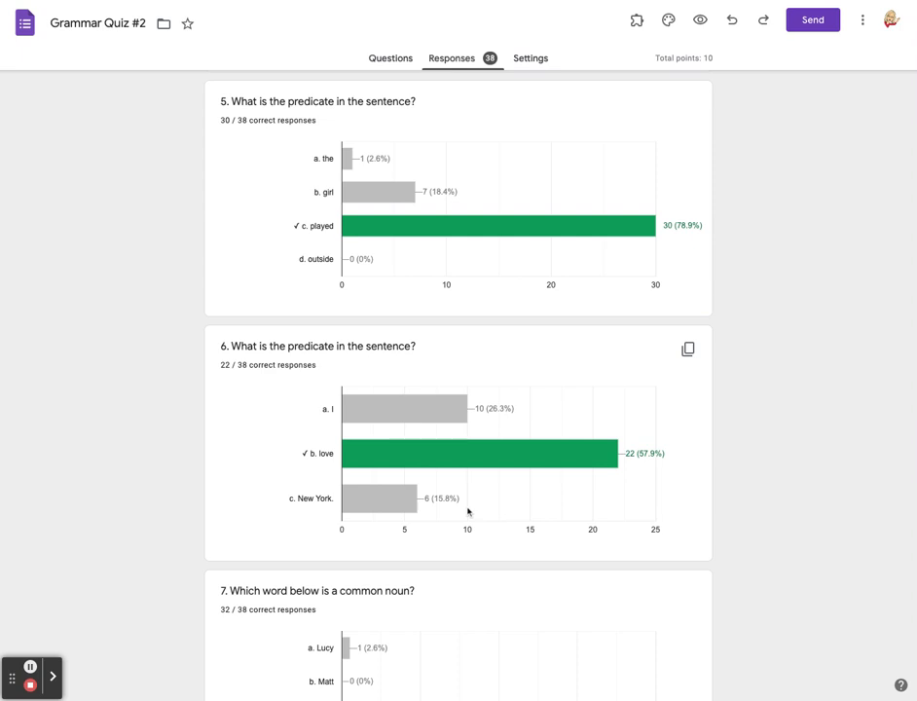
{"action": "scroll", "coordinate": [467, 510], "scroll_direction": "up", "scroll_amount": 1}
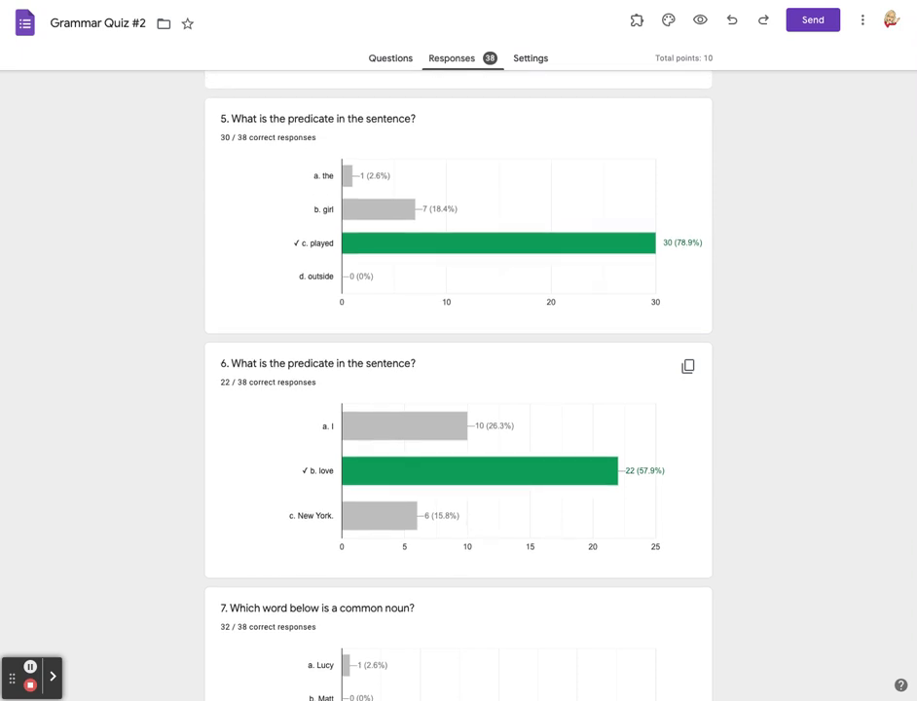
{"action": "scroll", "coordinate": [456, 258], "scroll_direction": "up", "scroll_amount": 3}
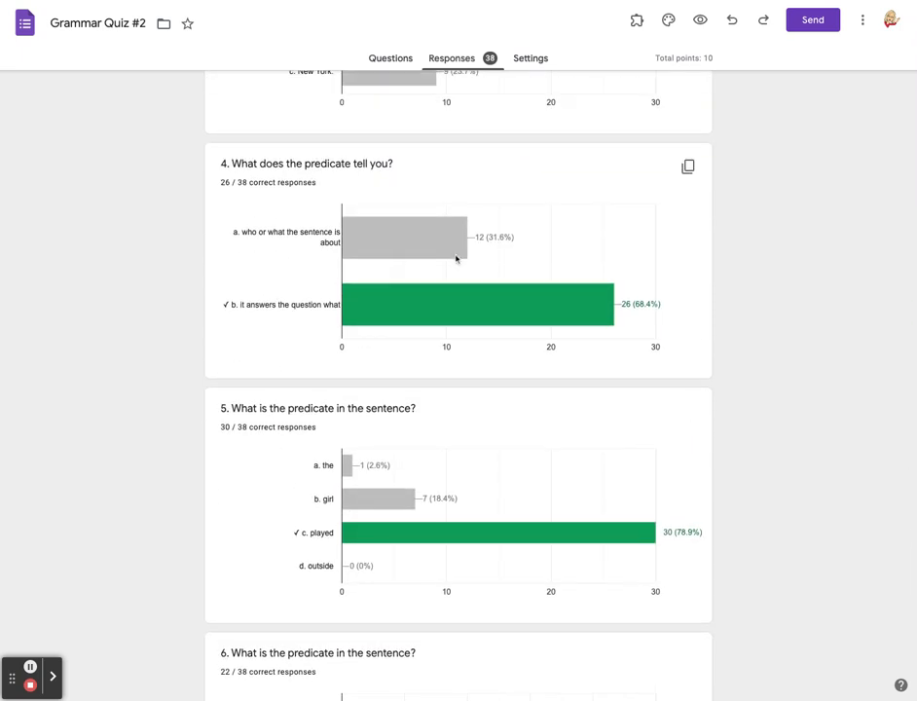
{"action": "scroll", "coordinate": [484, 242], "scroll_direction": "up", "scroll_amount": 3}
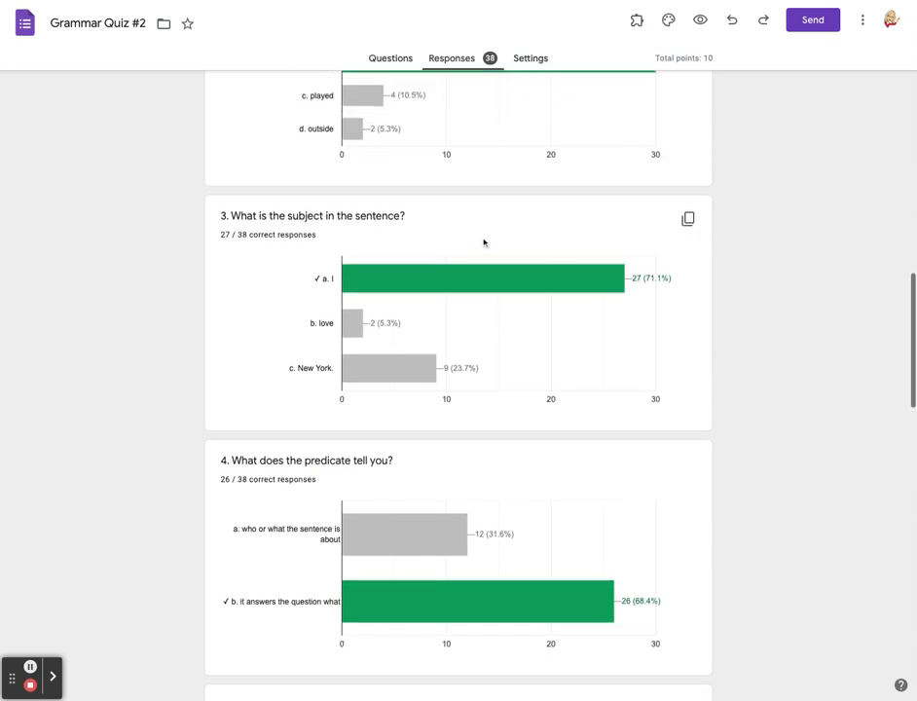
{"action": "scroll", "coordinate": [484, 242], "scroll_direction": "up", "scroll_amount": 5}
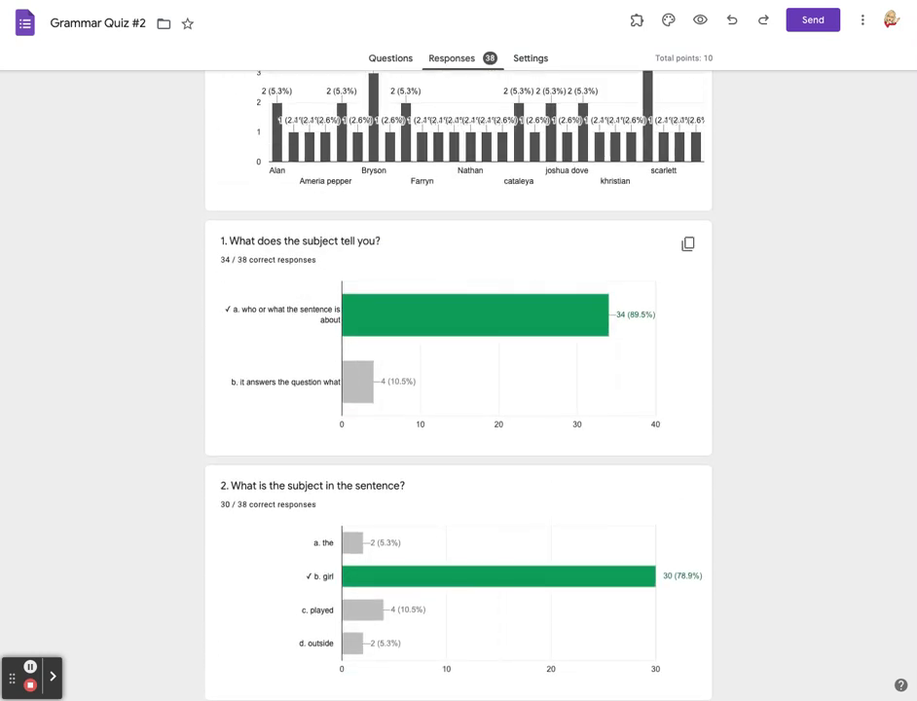
{"action": "scroll", "coordinate": [483, 242], "scroll_direction": "up", "scroll_amount": 10}
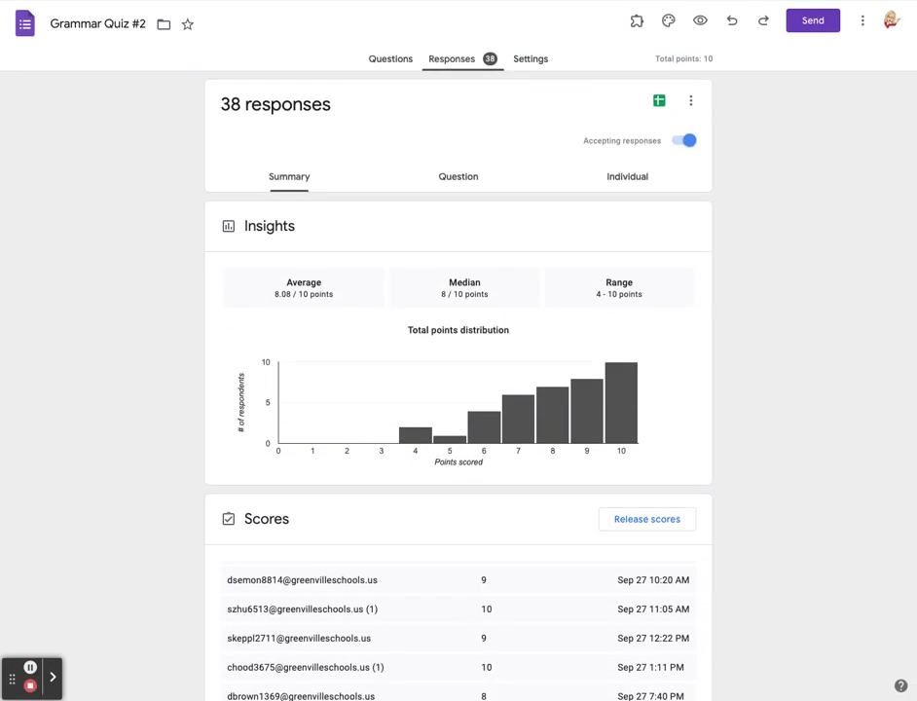
- Show the responses by question and read through the submitted answers for the Name question
{"action": "left_click", "coordinate": [454, 181]}
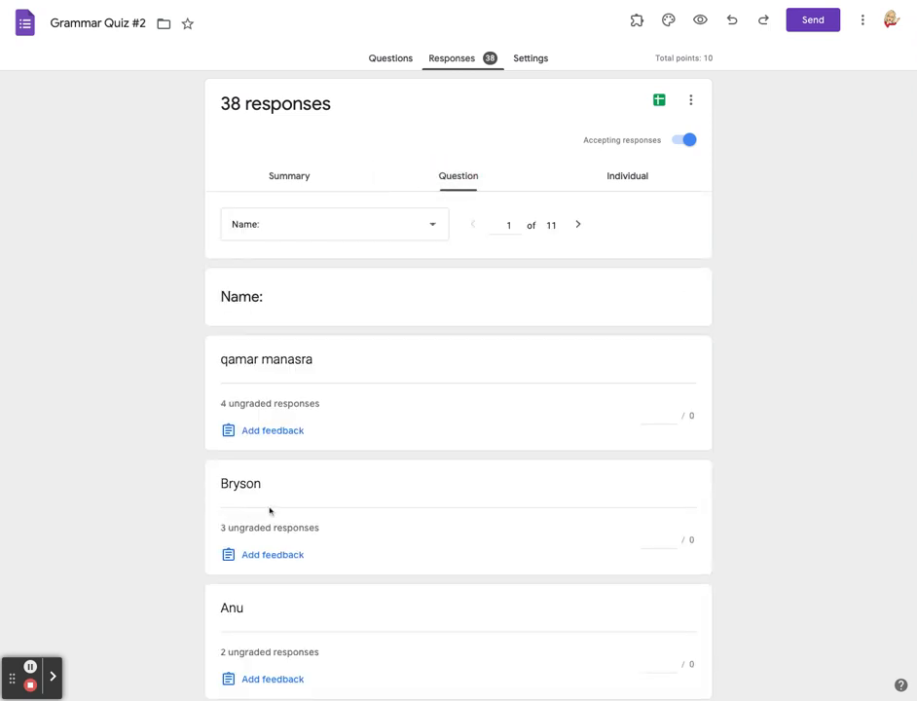
{"action": "scroll", "coordinate": [295, 510], "scroll_direction": "down", "scroll_amount": 1}
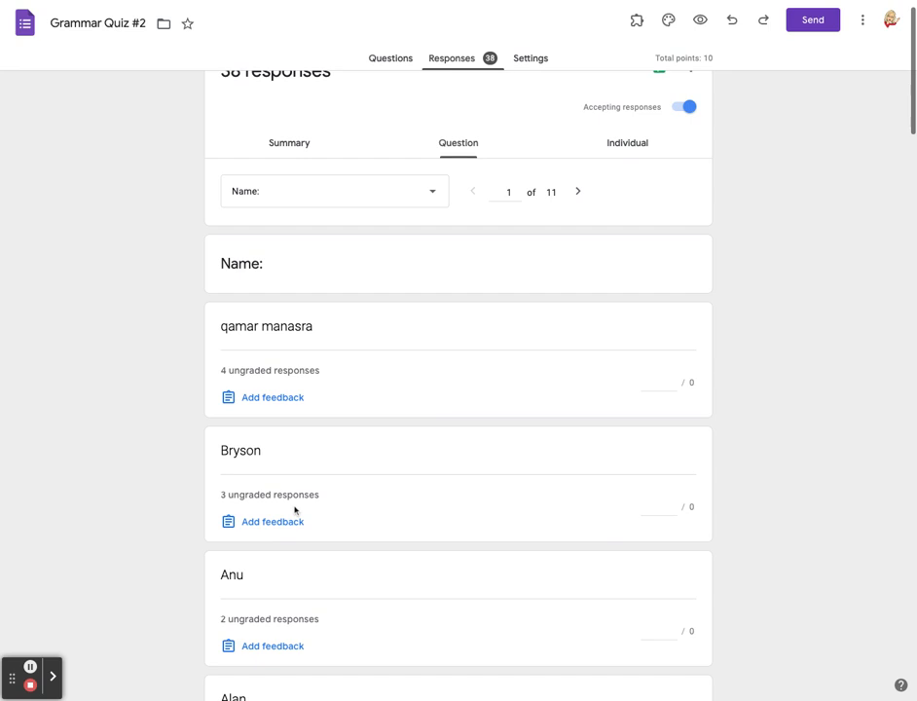
{"action": "scroll", "coordinate": [458, 390], "scroll_direction": "down", "scroll_amount": 10}
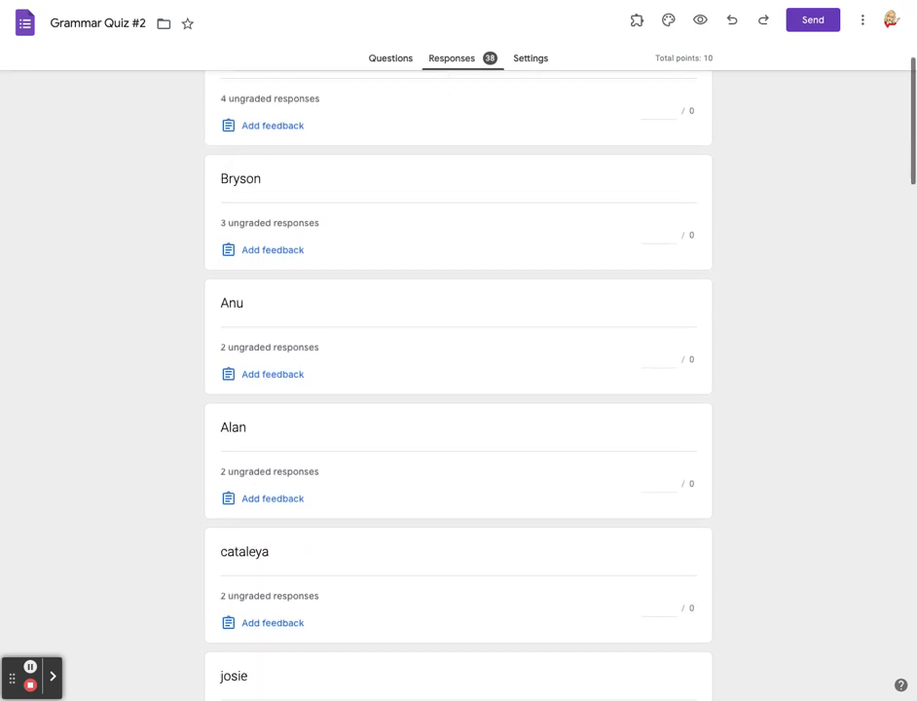
{"action": "scroll", "coordinate": [458, 389], "scroll_direction": "down", "scroll_amount": 20}
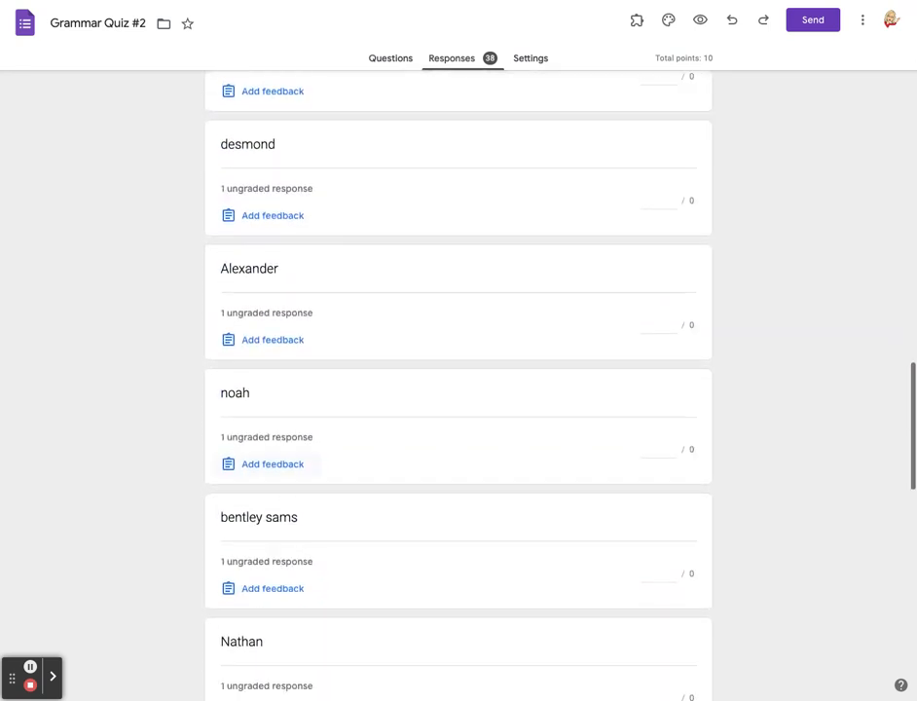
{"action": "scroll", "coordinate": [288, 492], "scroll_direction": "up", "scroll_amount": 20}
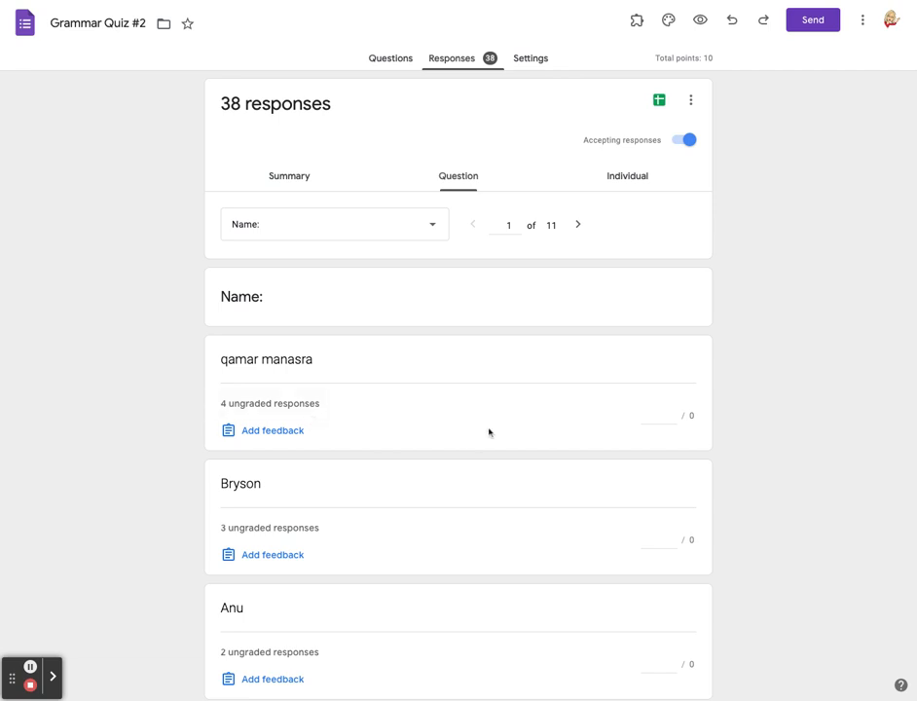
- Switch the by-question view among question 1, Name and question 2, and examine how each answer to question 2 is graded
{"action": "left_click", "coordinate": [405, 226]}
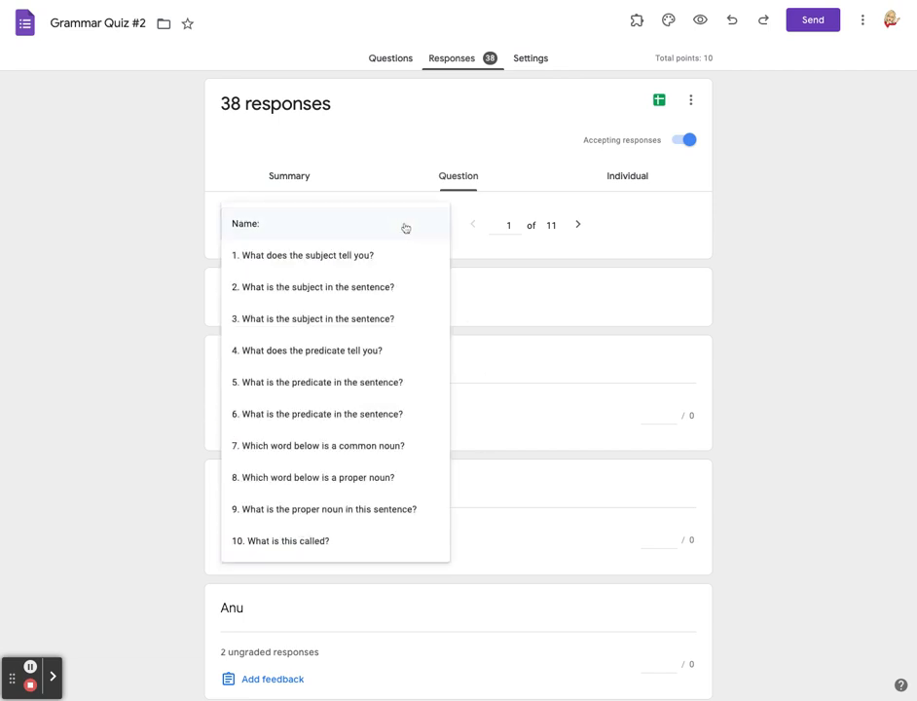
{"action": "left_click", "coordinate": [340, 256]}
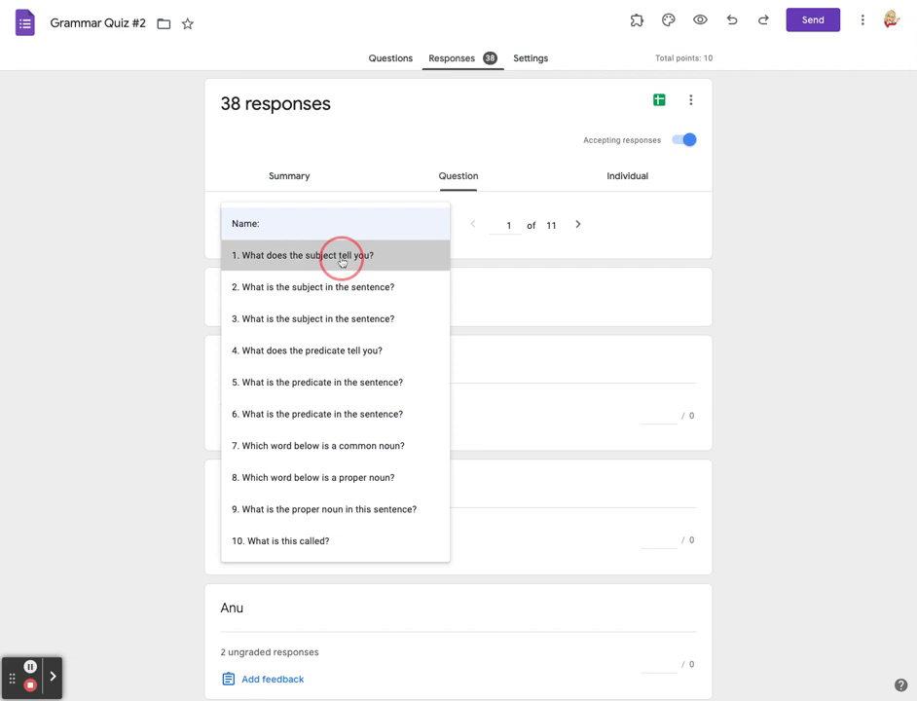
{"action": "left_click", "coordinate": [341, 225]}
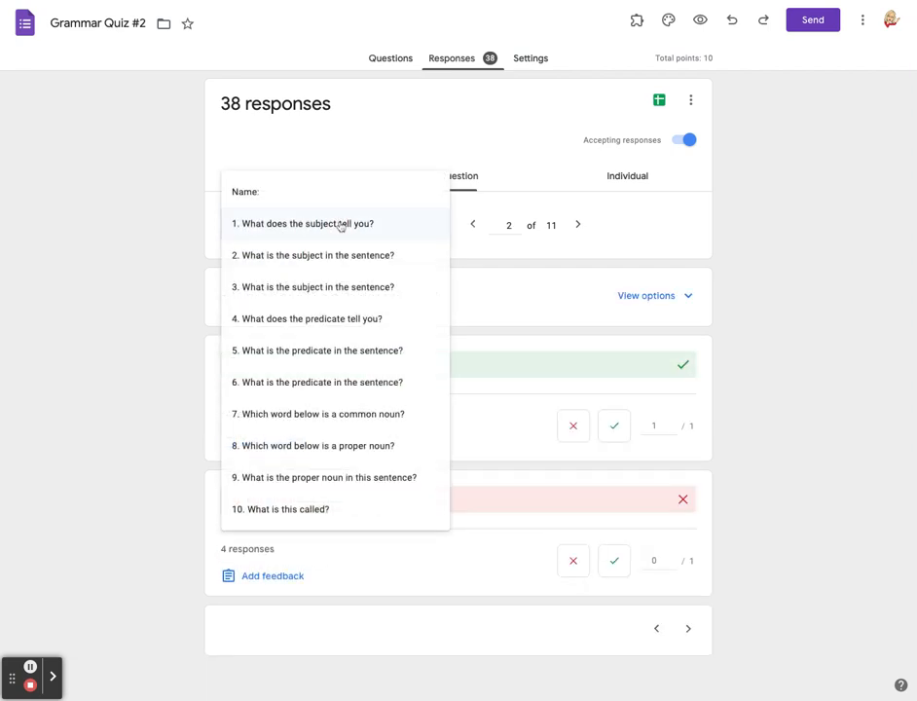
{"action": "left_click", "coordinate": [290, 194]}
{"action": "left_click", "coordinate": [292, 227]}
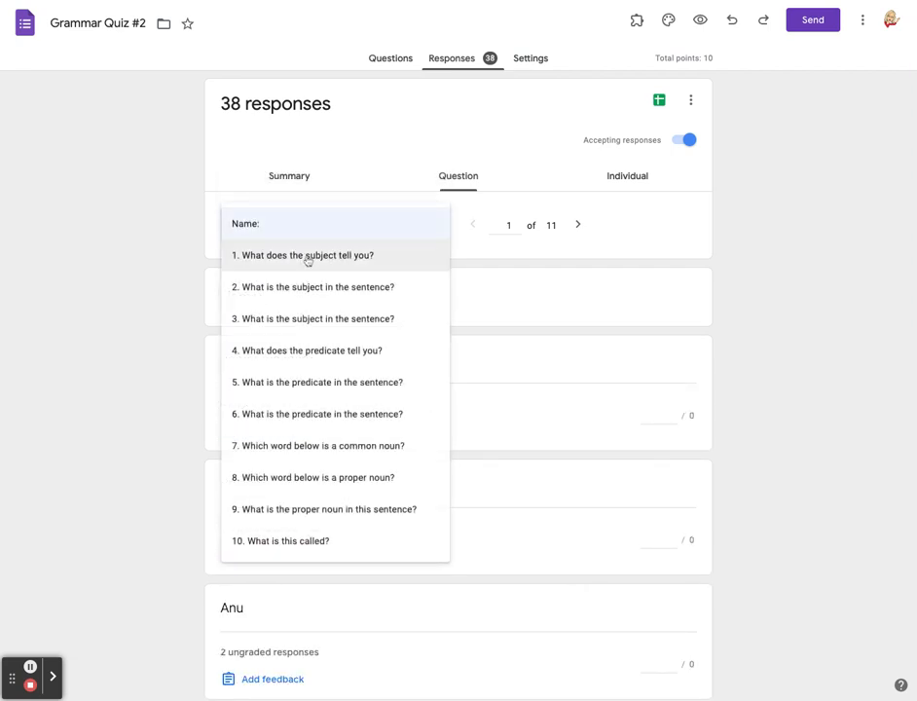
{"action": "left_click", "coordinate": [323, 291]}
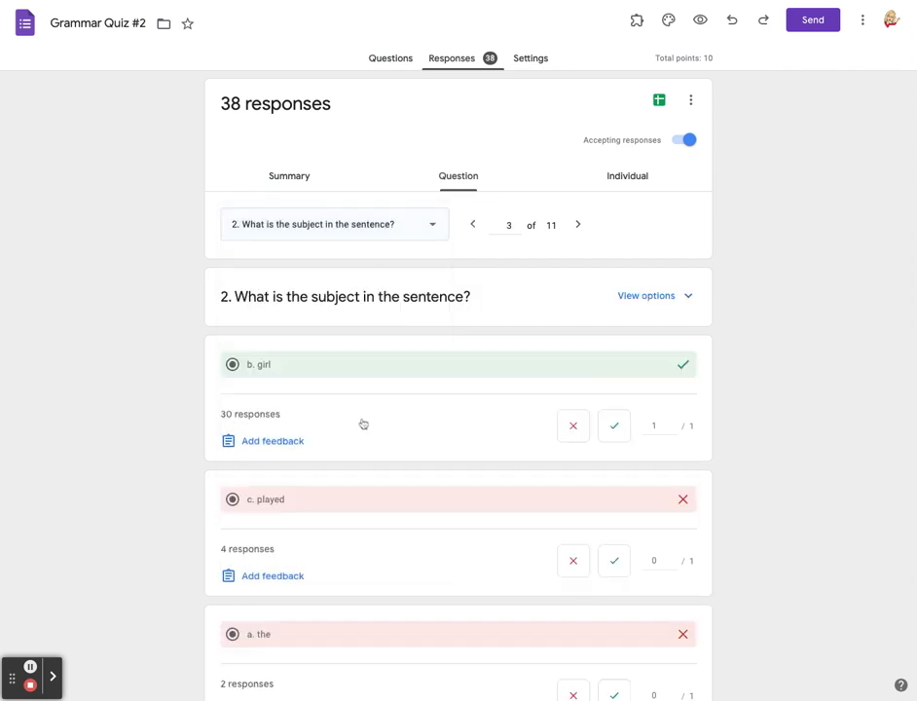
{"action": "scroll", "coordinate": [392, 458], "scroll_direction": "down", "scroll_amount": 3}
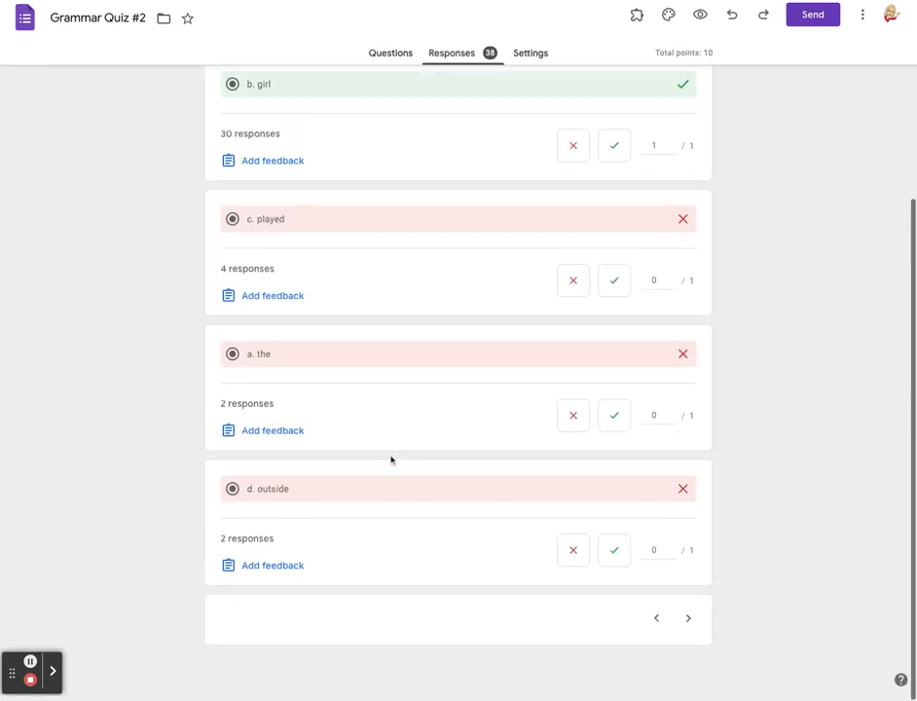
{"action": "scroll", "coordinate": [392, 459], "scroll_direction": "up", "scroll_amount": 3}
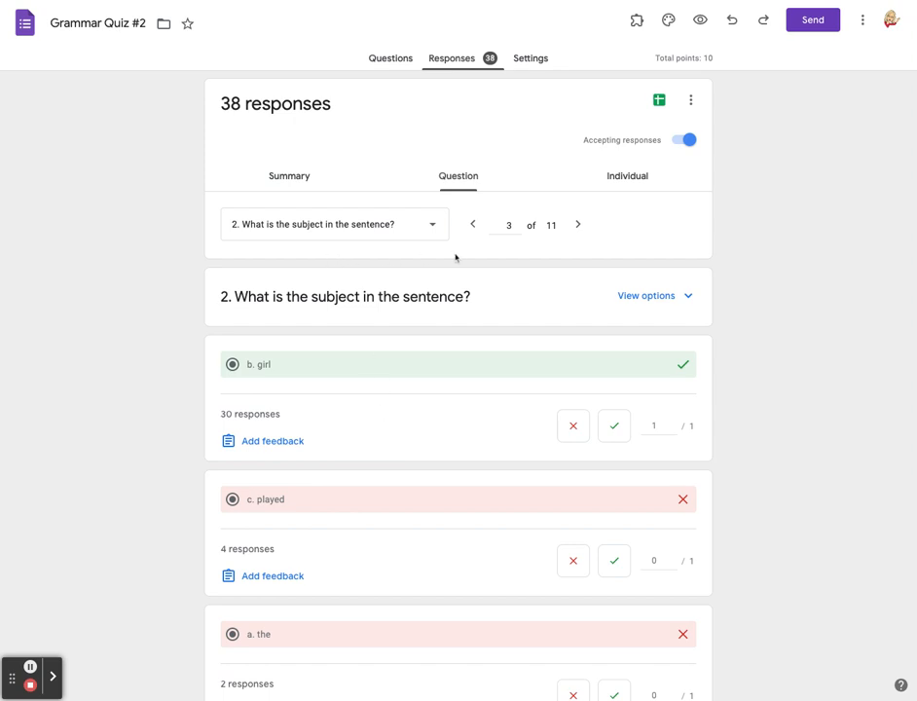
- Page forward through the by-question responses to question 6, check the summary insights, and return to question 6
{"action": "left_click", "coordinate": [581, 226]}
{"action": "left_click", "coordinate": [580, 225]}
{"action": "left_click", "coordinate": [578, 225]}
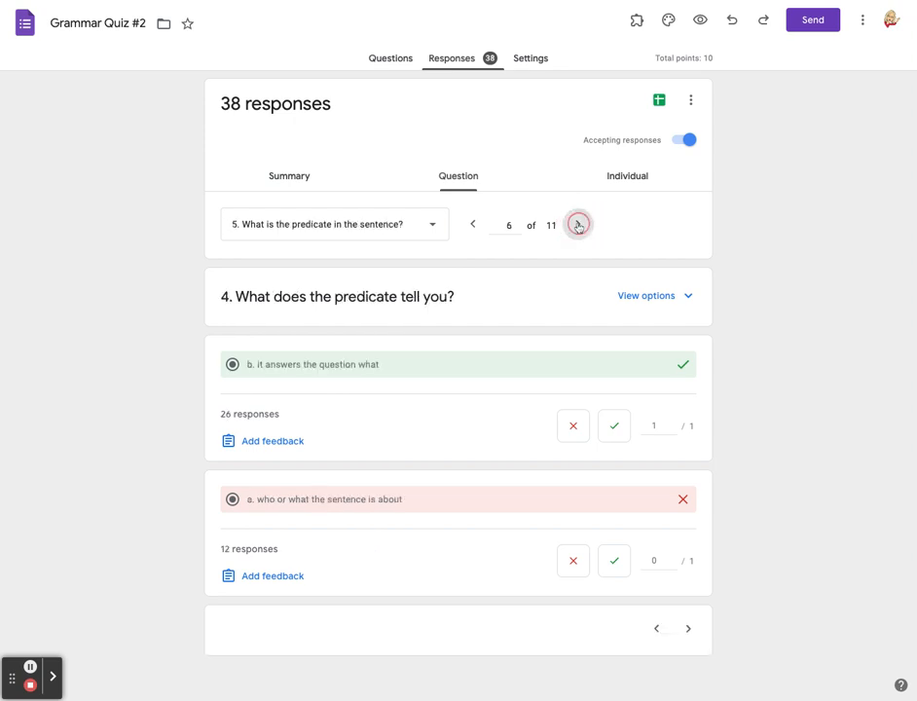
{"action": "left_click", "coordinate": [579, 225]}
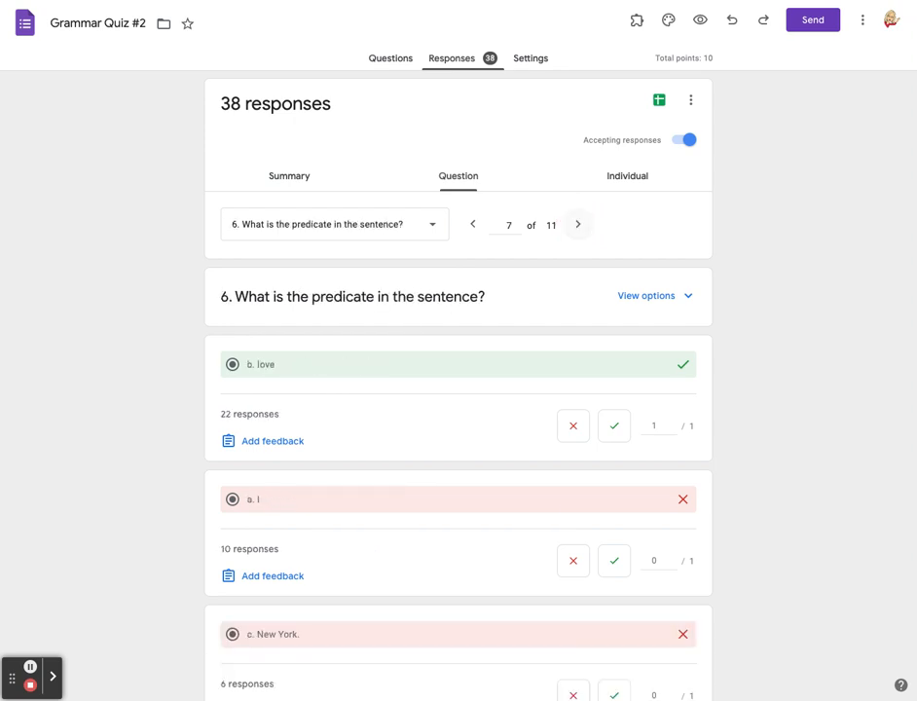
{"action": "left_click", "coordinate": [283, 177]}
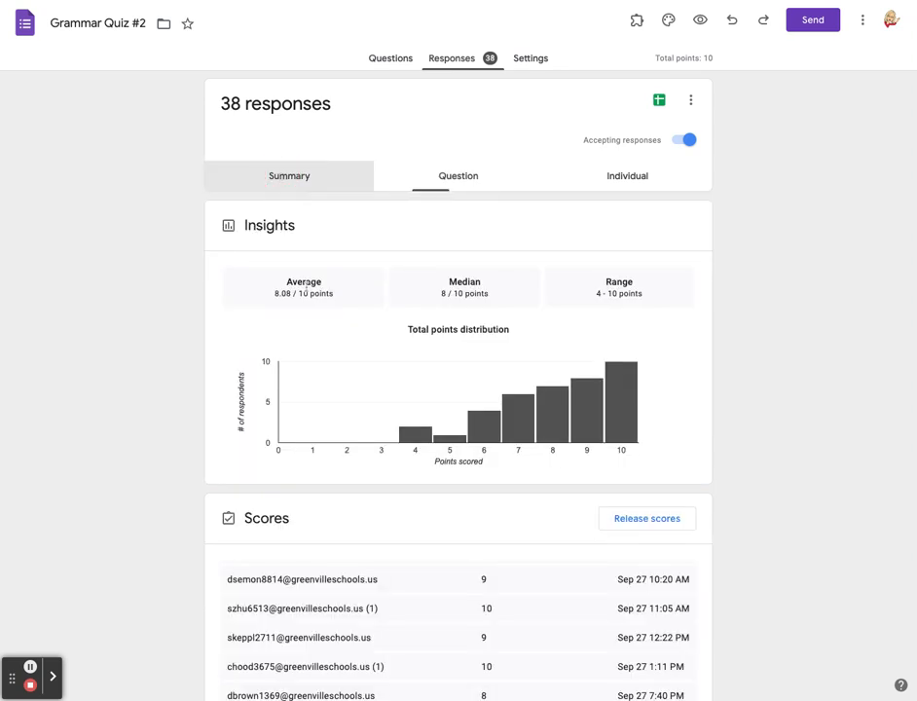
{"action": "left_click", "coordinate": [457, 175]}
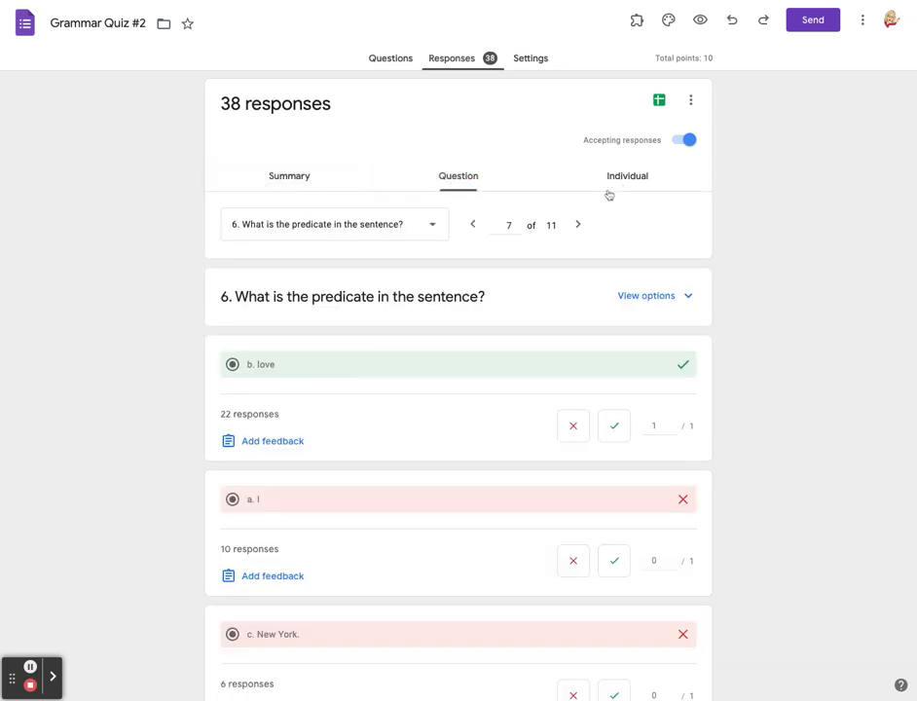
- Show the individual responses and read the first student's score and marked answers through the whole quiz
{"action": "left_click", "coordinate": [633, 178]}
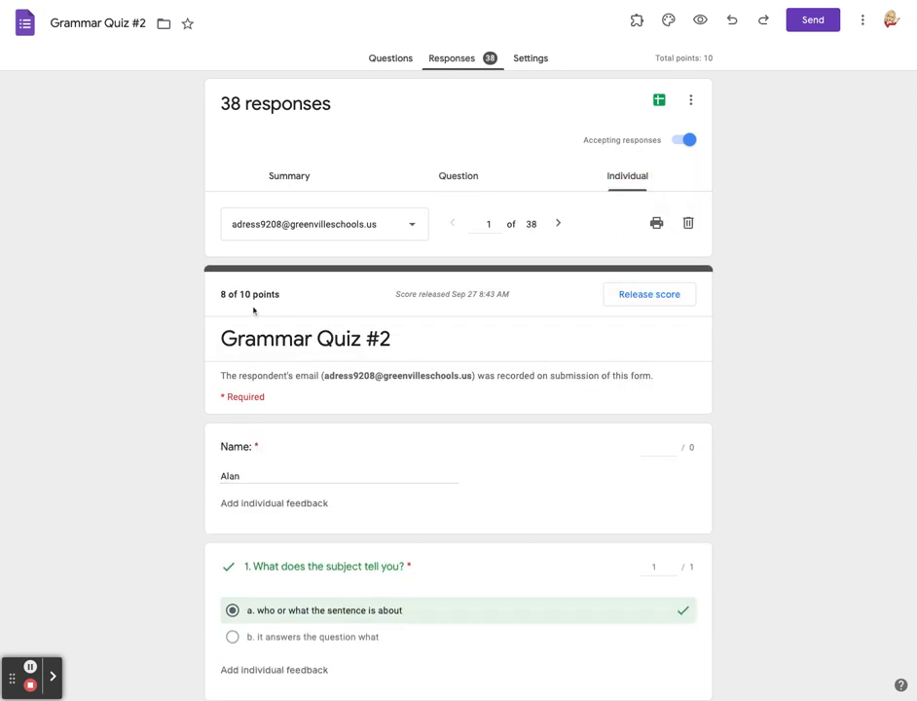
{"action": "scroll", "coordinate": [314, 412], "scroll_direction": "down", "scroll_amount": 7}
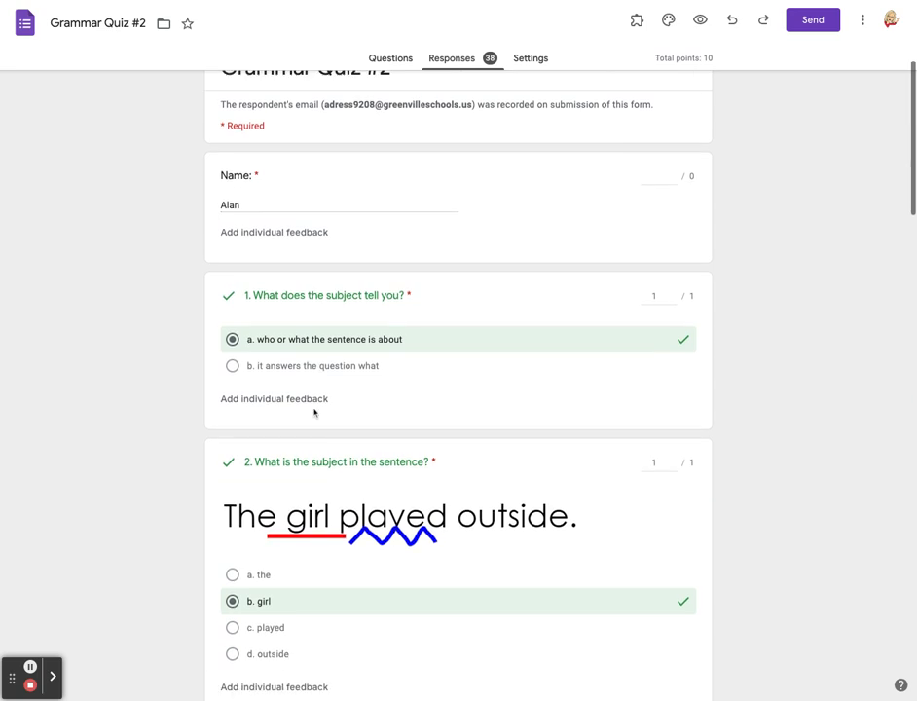
{"action": "scroll", "coordinate": [314, 412], "scroll_direction": "down", "scroll_amount": 15}
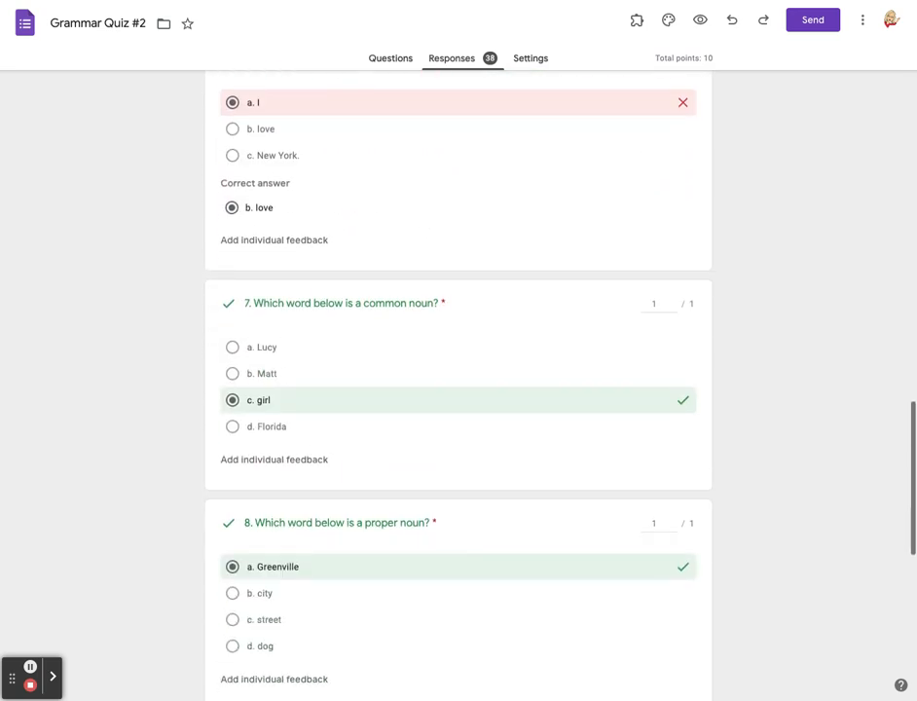
{"action": "scroll", "coordinate": [458, 389], "scroll_direction": "down", "scroll_amount": 3}
{"action": "scroll", "coordinate": [457, 389], "scroll_direction": "up", "scroll_amount": 20}
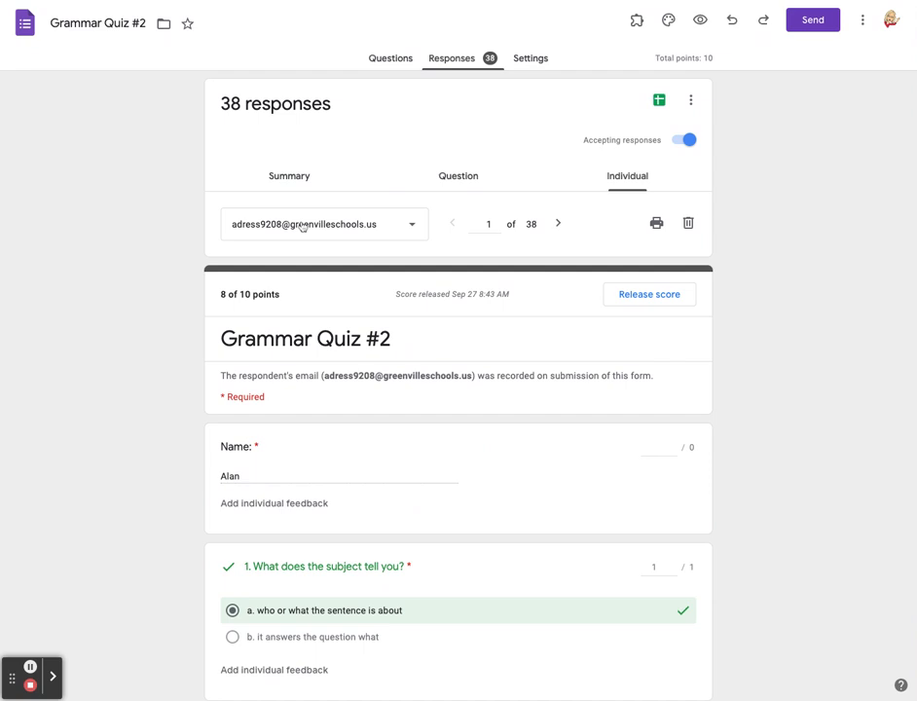
- Advance to the second individual response, and pick response 30 of 38 from the respondent list to view its score
{"action": "left_click", "coordinate": [558, 223]}
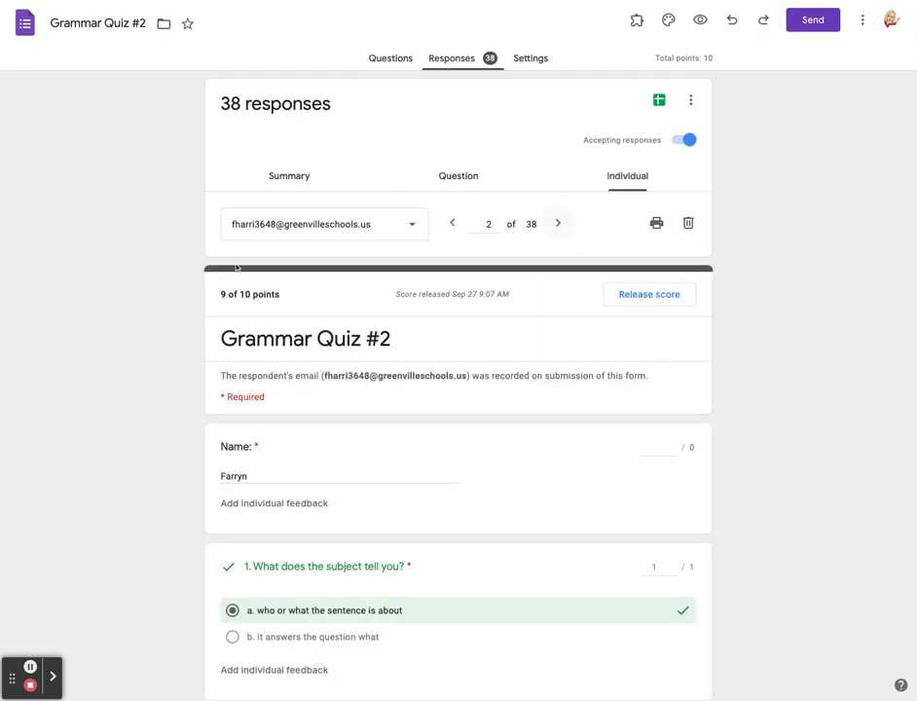
{"action": "left_click", "coordinate": [266, 231]}
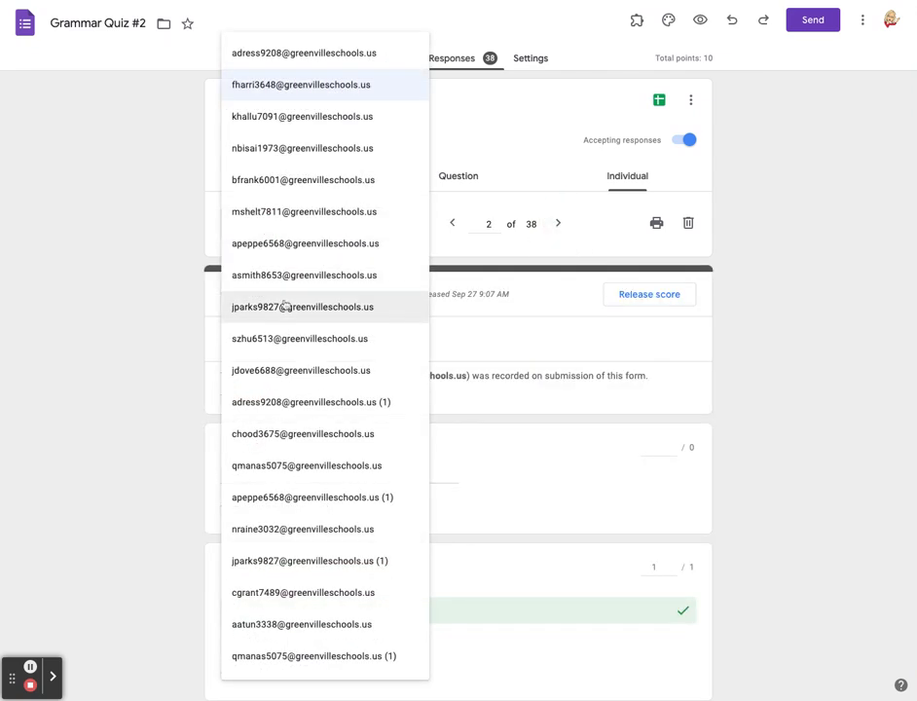
{"action": "scroll", "coordinate": [286, 305], "scroll_direction": "down", "scroll_amount": 10}
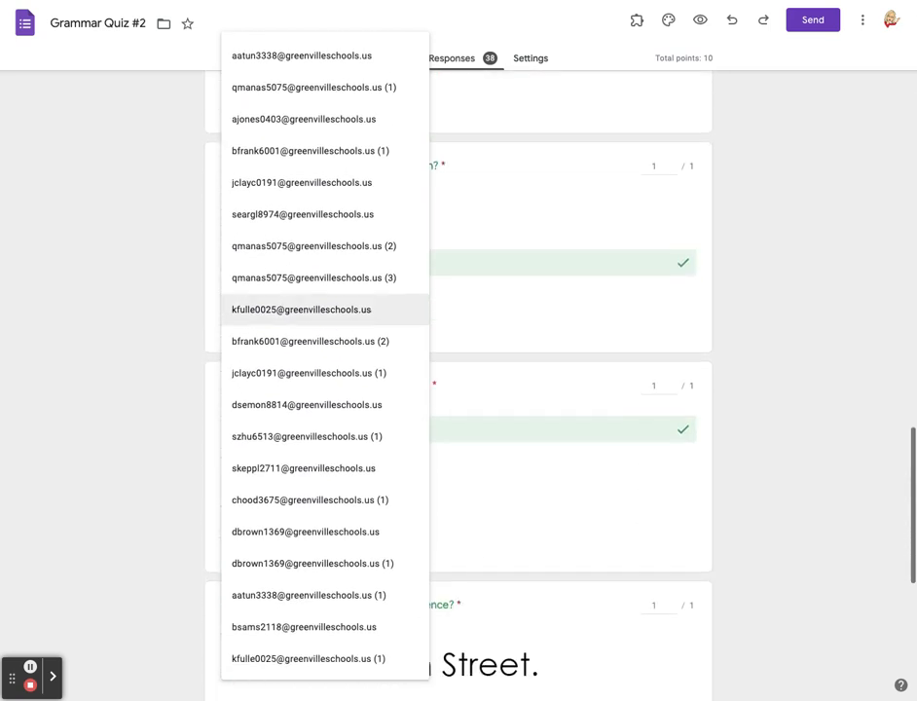
{"action": "left_click", "coordinate": [308, 404]}
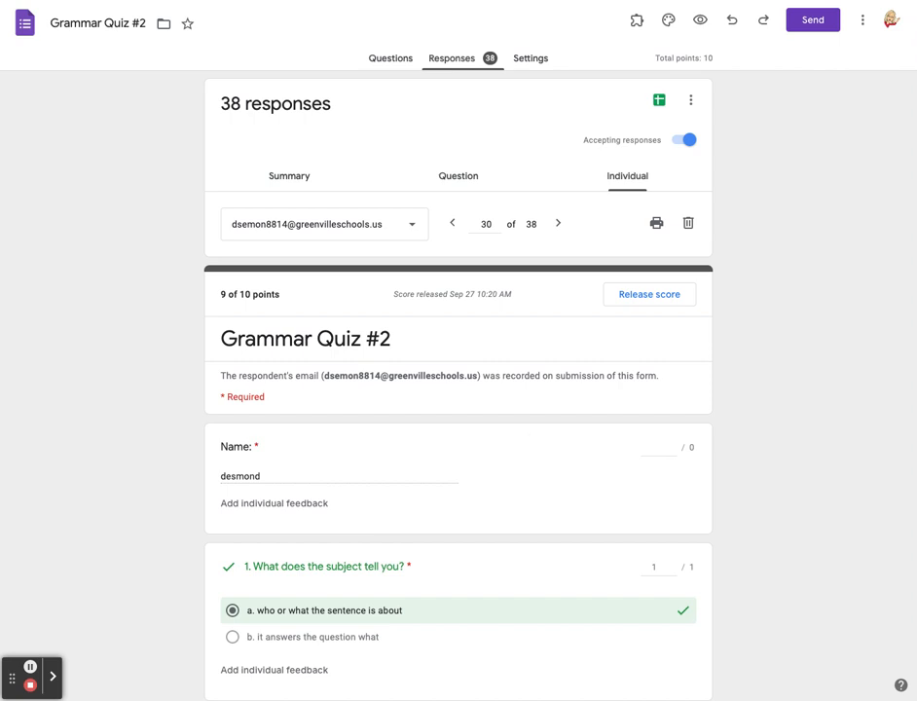
- Open the score release options for response 30, review the respondent list, and select all respondents before clearing the whole selection
{"action": "left_click", "coordinate": [645, 293]}
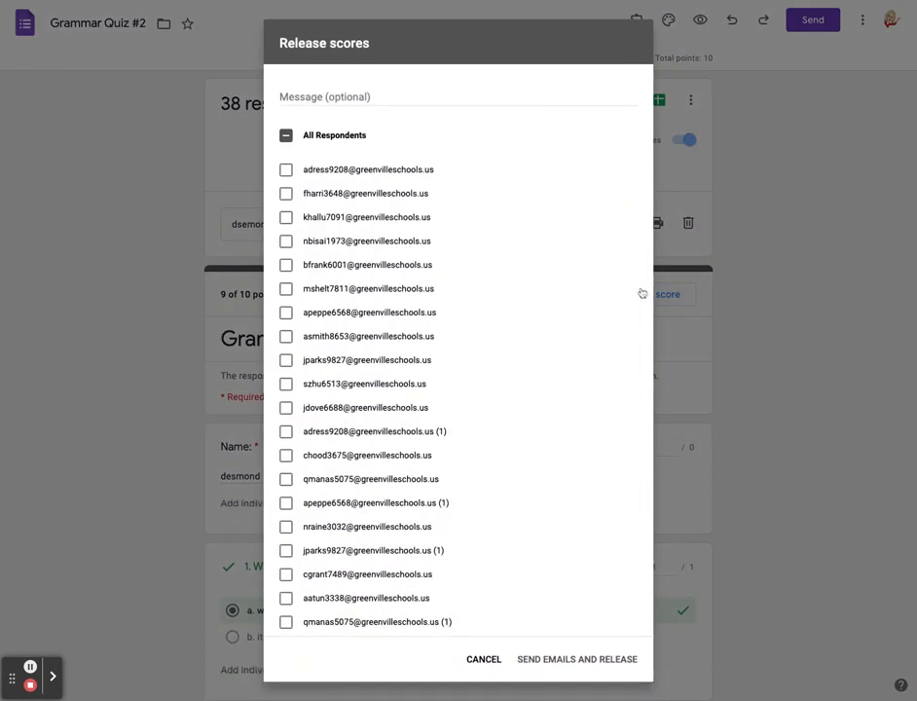
{"action": "scroll", "coordinate": [385, 282], "scroll_direction": "down", "scroll_amount": 5}
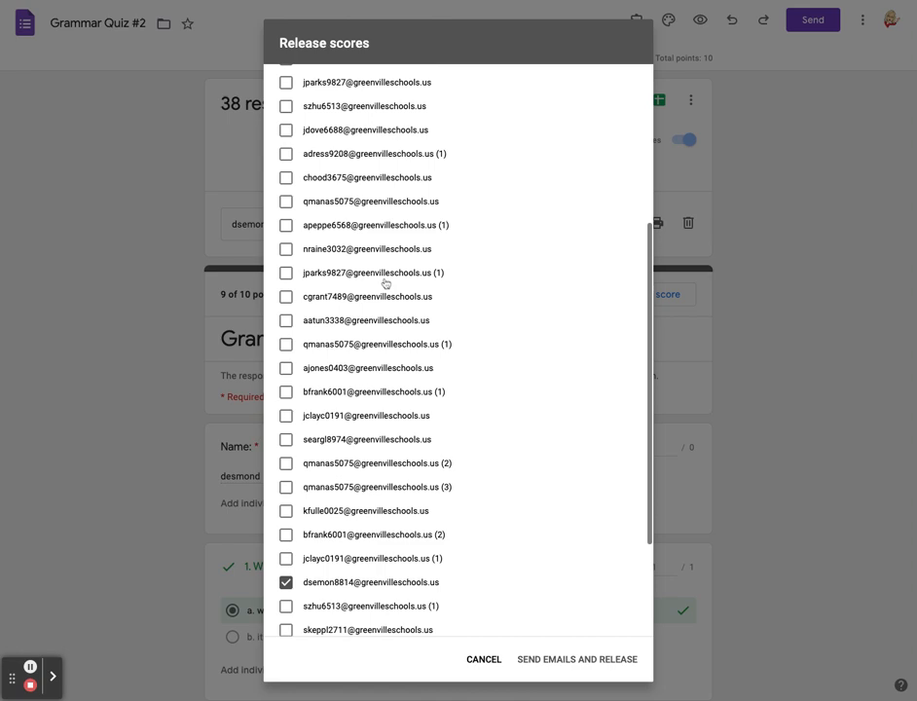
{"action": "scroll", "coordinate": [457, 350], "scroll_direction": "up", "scroll_amount": 5}
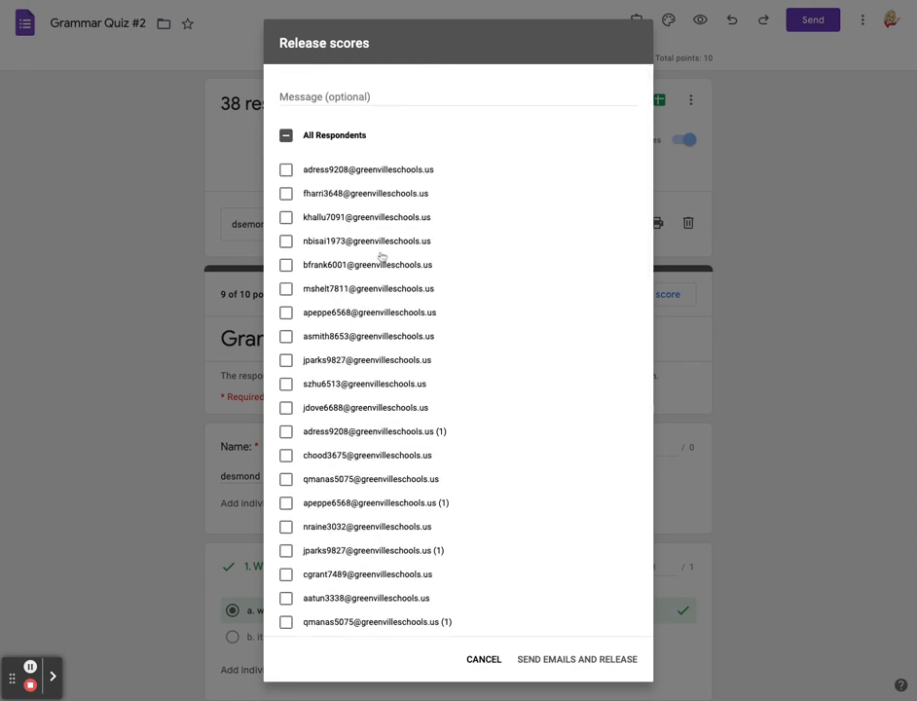
{"action": "left_click", "coordinate": [286, 135]}
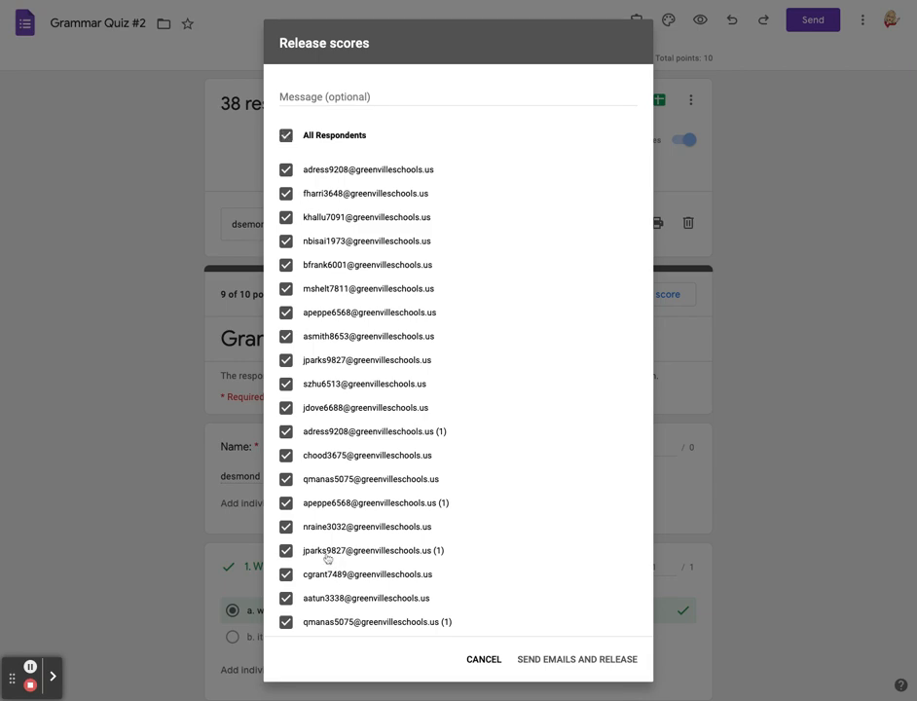
{"action": "left_click", "coordinate": [285, 136]}
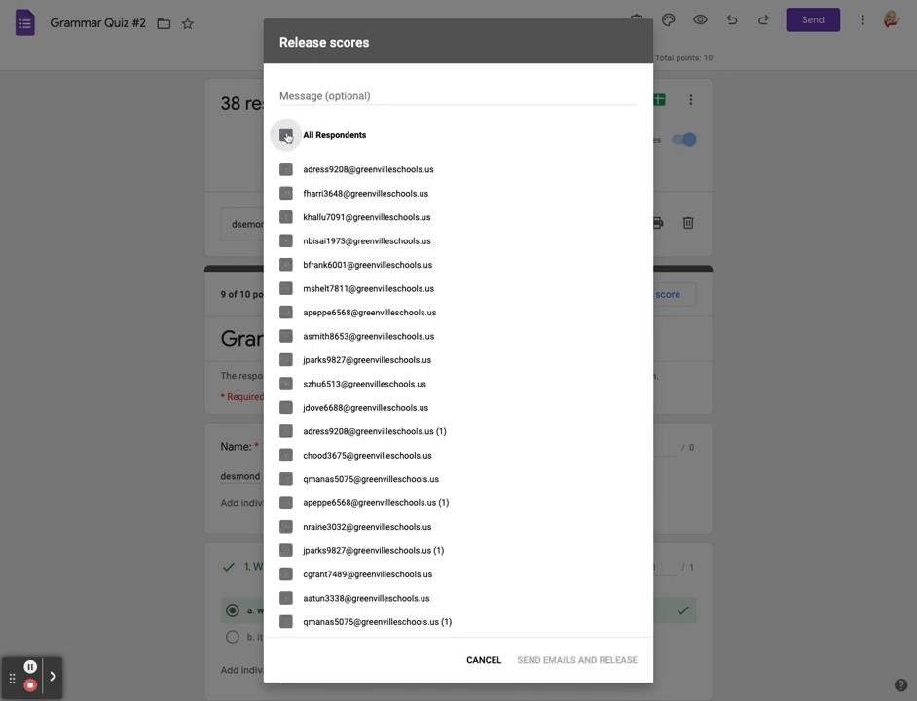
- Select only the last respondent in the score release list, and cancel without sending emails or releasing scores
{"action": "scroll", "coordinate": [378, 322], "scroll_direction": "down", "scroll_amount": 1}
{"action": "scroll", "coordinate": [377, 322], "scroll_direction": "down", "scroll_amount": 5}
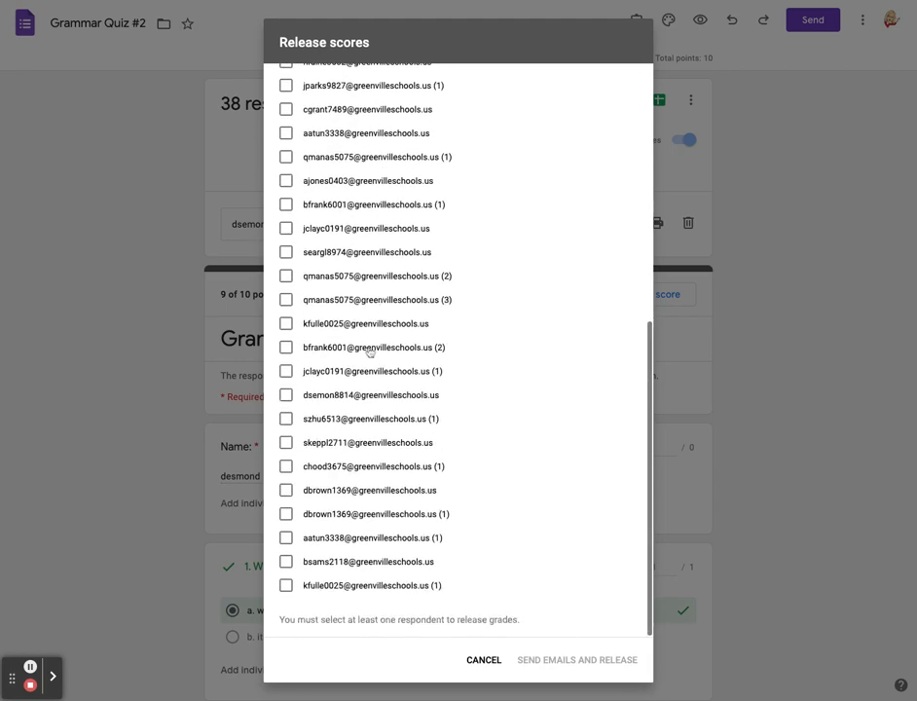
{"action": "left_click", "coordinate": [368, 587]}
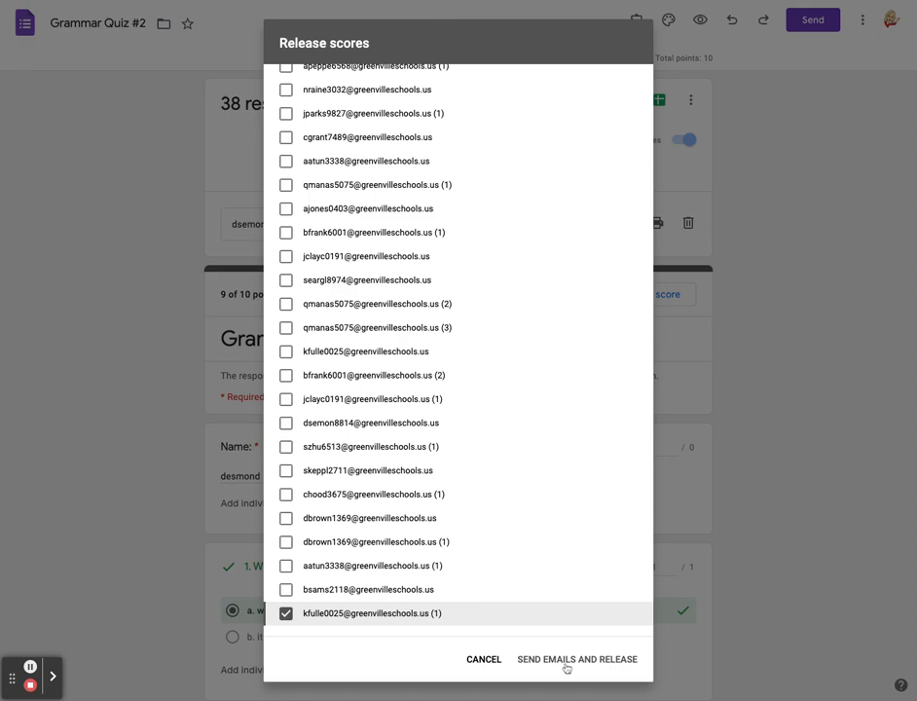
{"action": "left_click", "coordinate": [483, 660]}
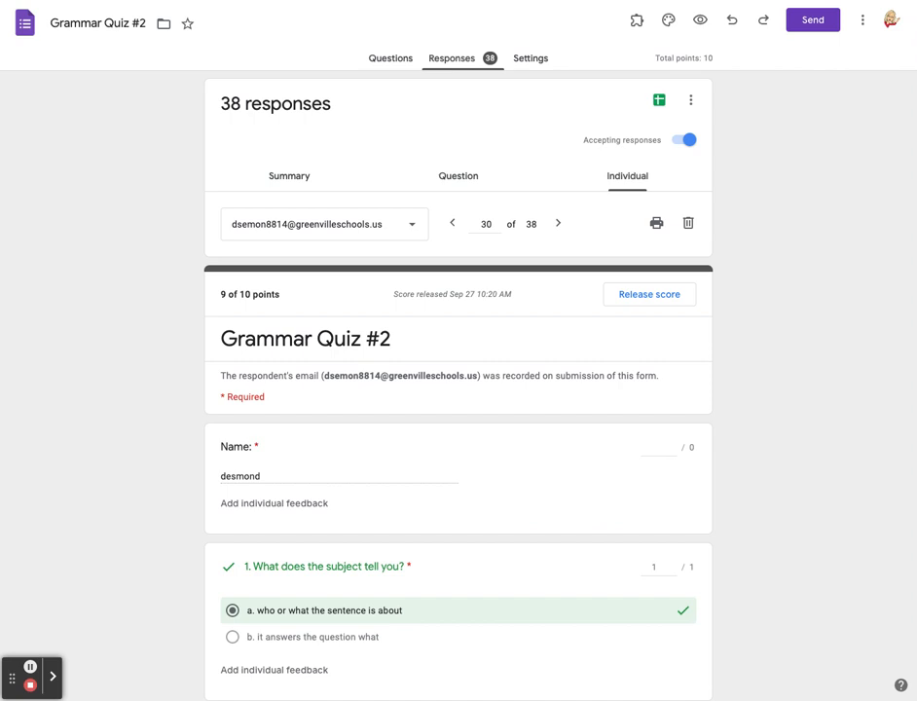
- Revisit the by-question and summary response views, and return to individual response 30 to review its marked answers and feedback options
{"action": "left_click", "coordinate": [453, 175]}
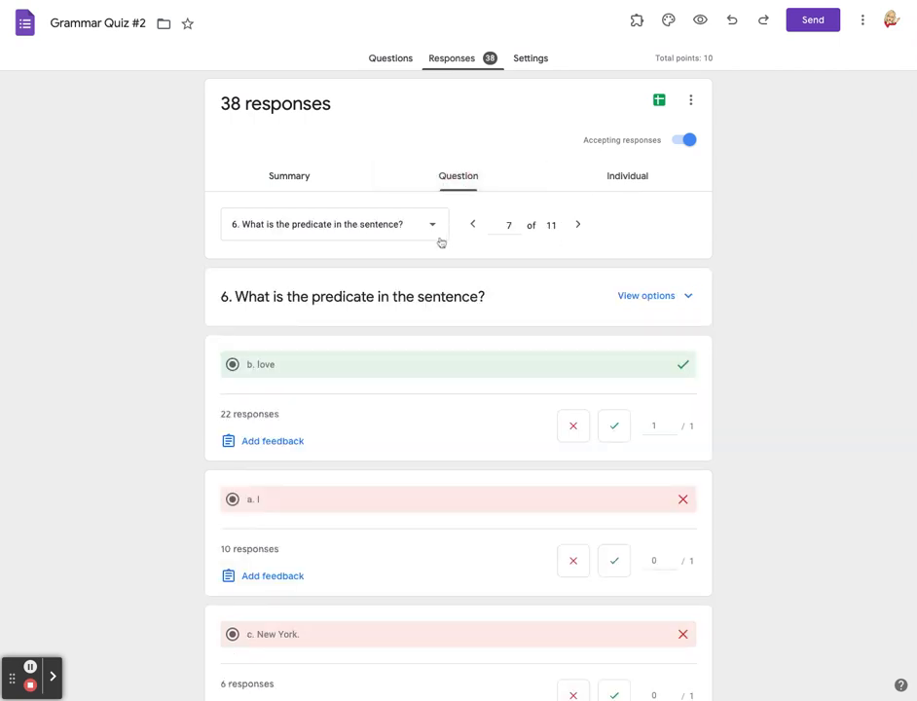
{"action": "left_click", "coordinate": [283, 178]}
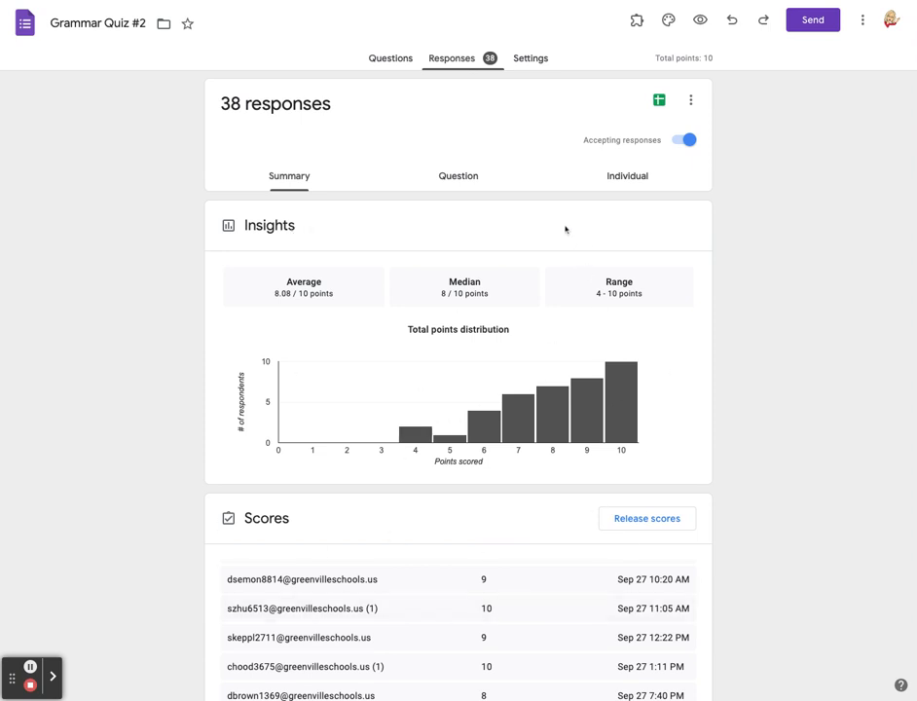
{"action": "left_click", "coordinate": [641, 179]}
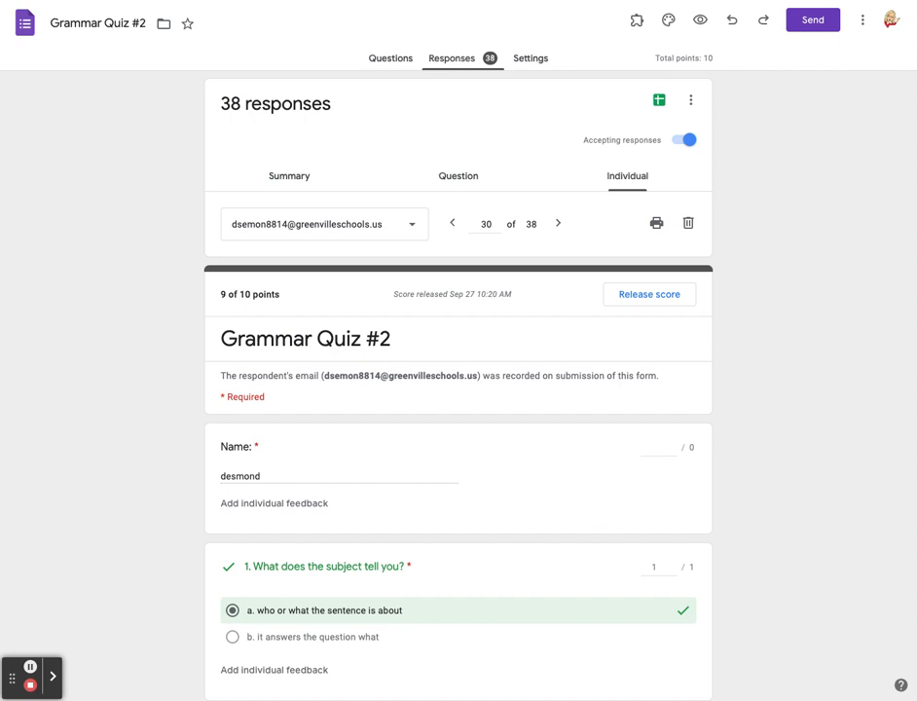
{"action": "scroll", "coordinate": [442, 421], "scroll_direction": "down", "scroll_amount": 2}
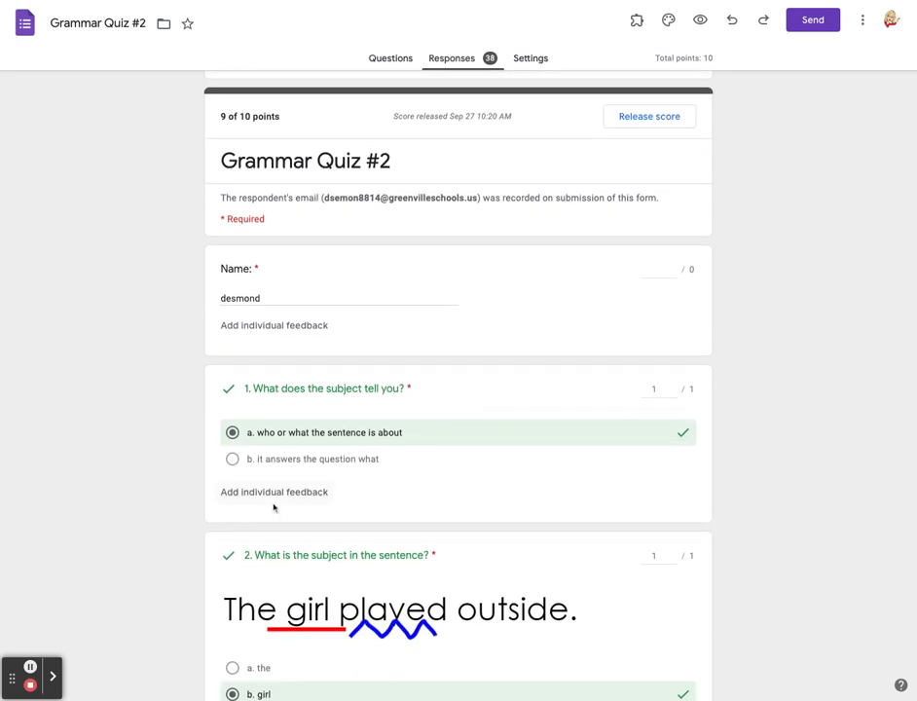
{"action": "scroll", "coordinate": [468, 352], "scroll_direction": "up", "scroll_amount": 2}
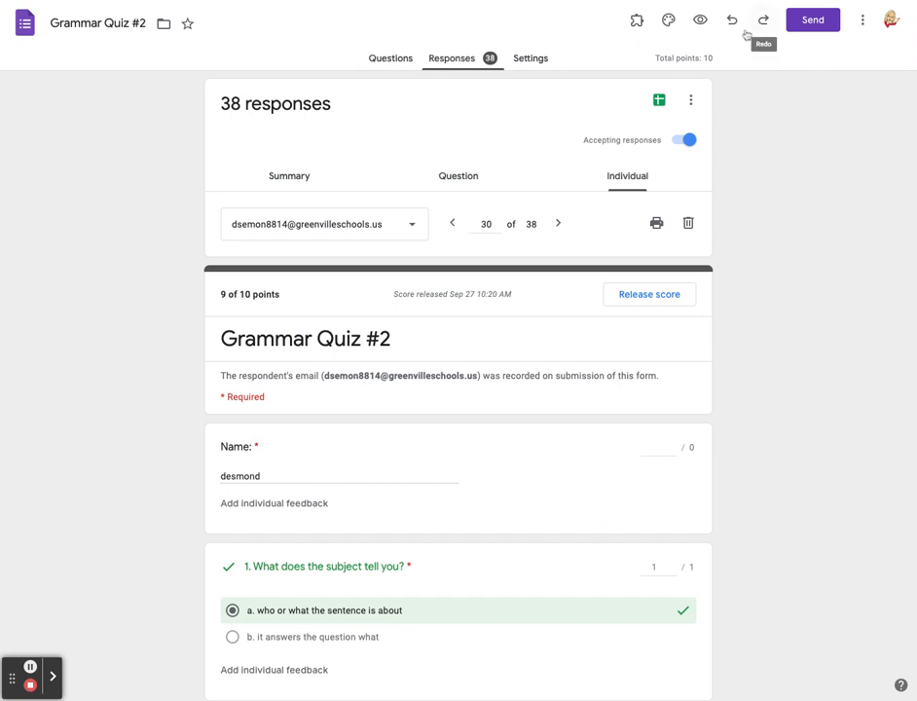
- Review the email invitation message and the link option for sending the quiz, and cancel without sending it
{"action": "left_click", "coordinate": [814, 20]}
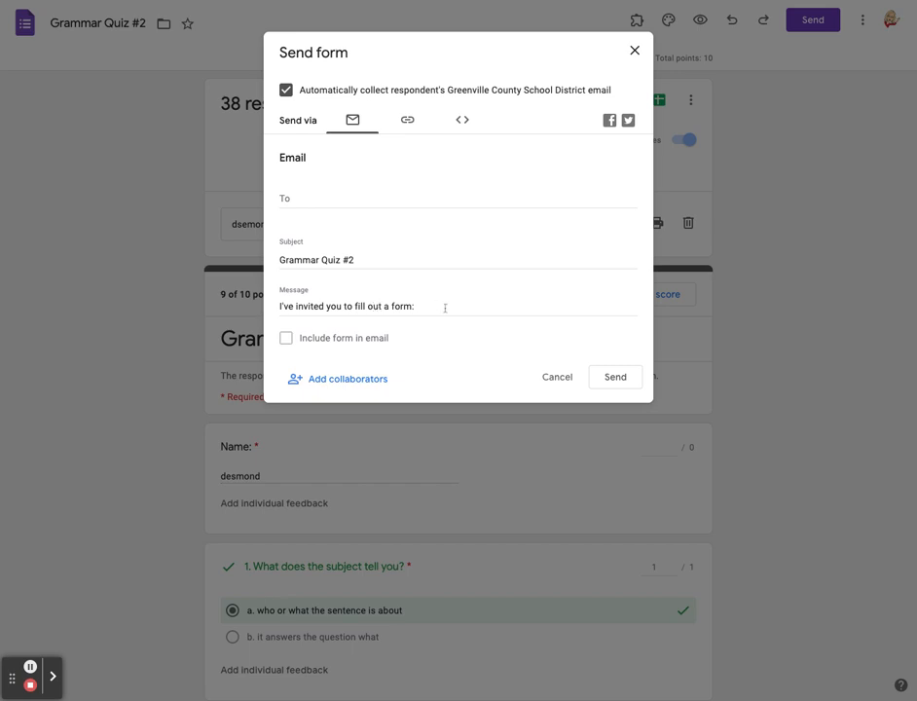
{"action": "left_click_drag", "start_coordinate": [445, 308], "coordinate": [279, 306]}
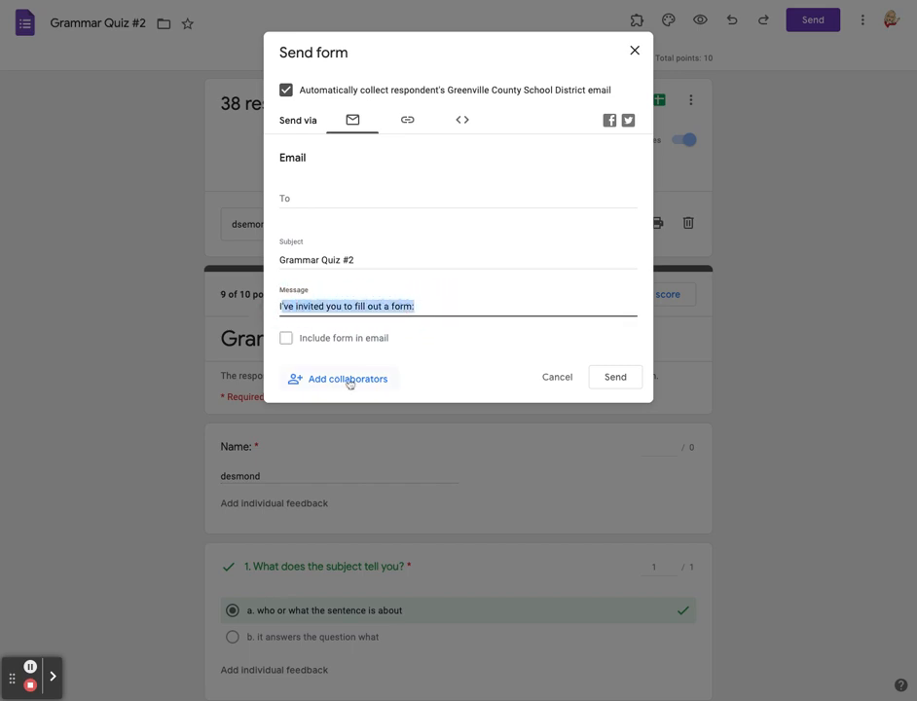
{"action": "left_click", "coordinate": [451, 353]}
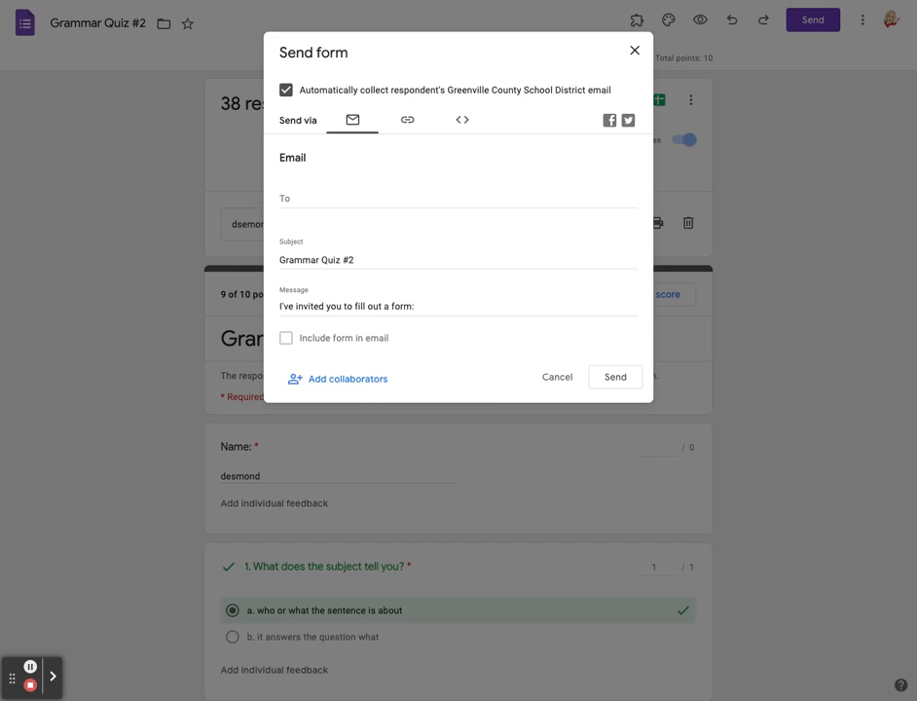
{"action": "left_click", "coordinate": [407, 118]}
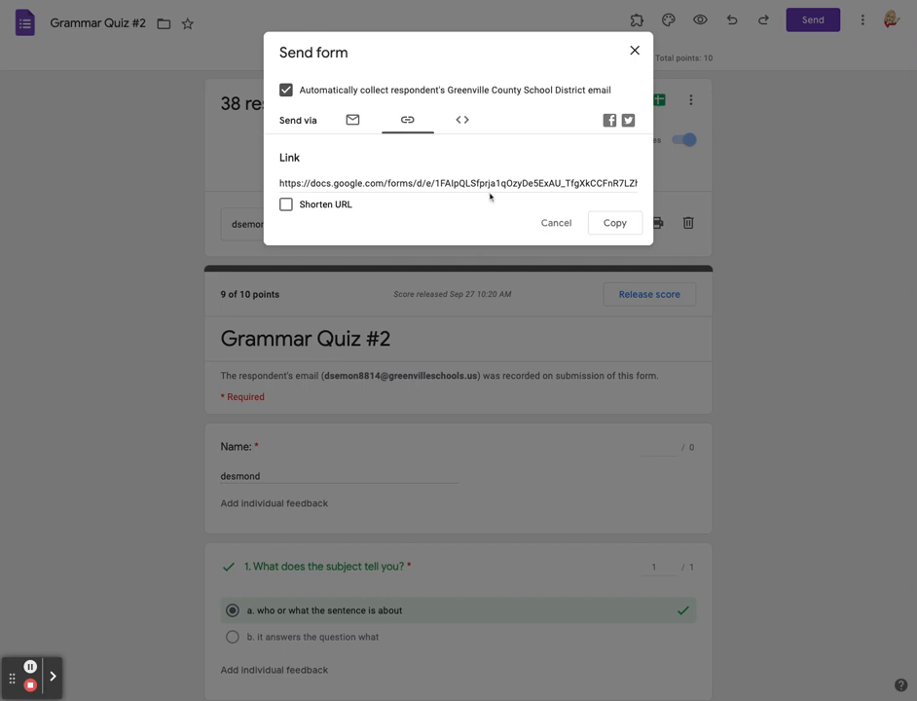
{"action": "left_click", "coordinate": [554, 222]}
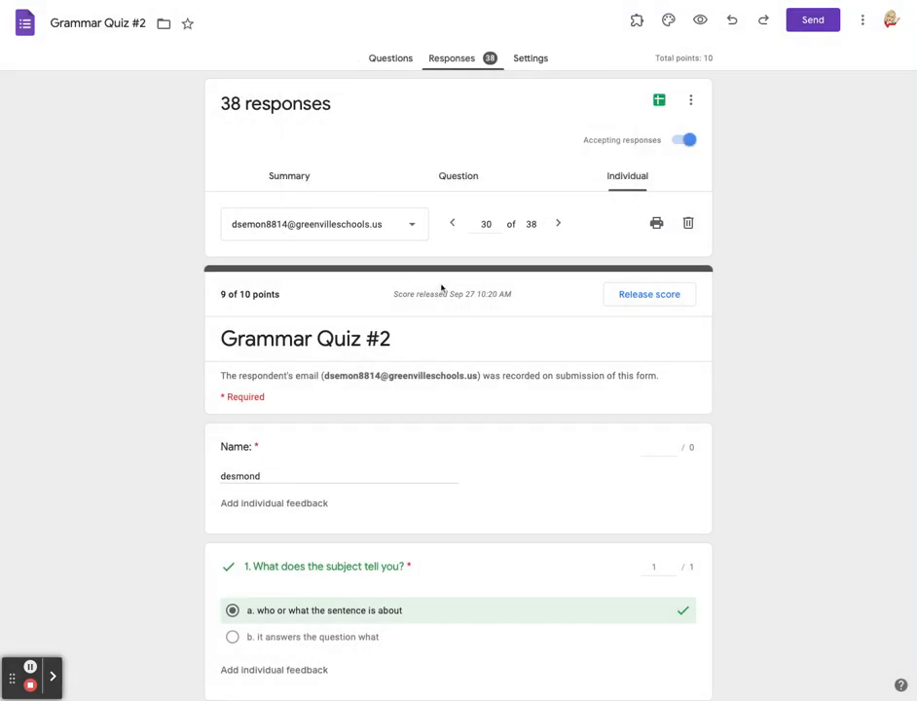